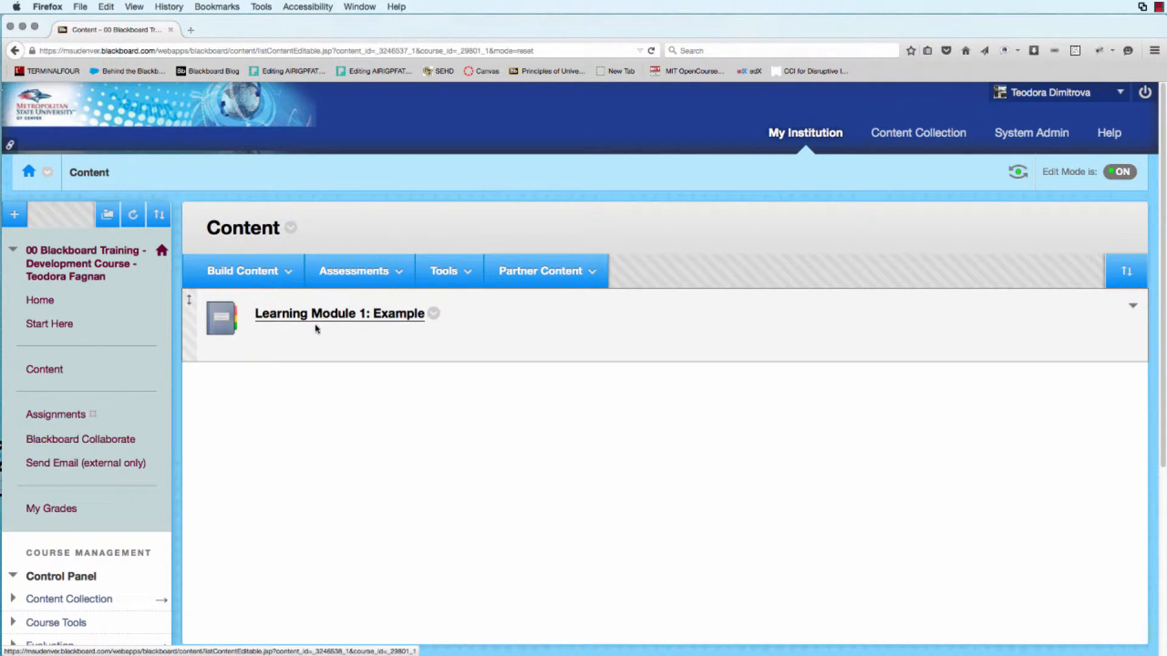
key("super+Tab")
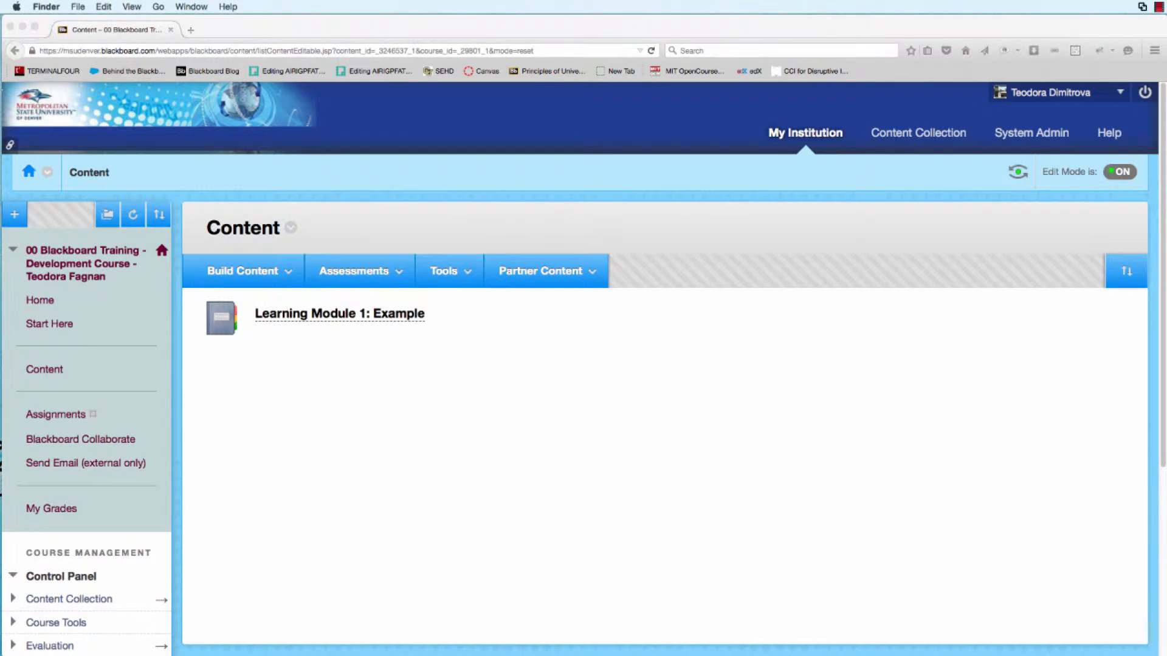
key("super+Tab")
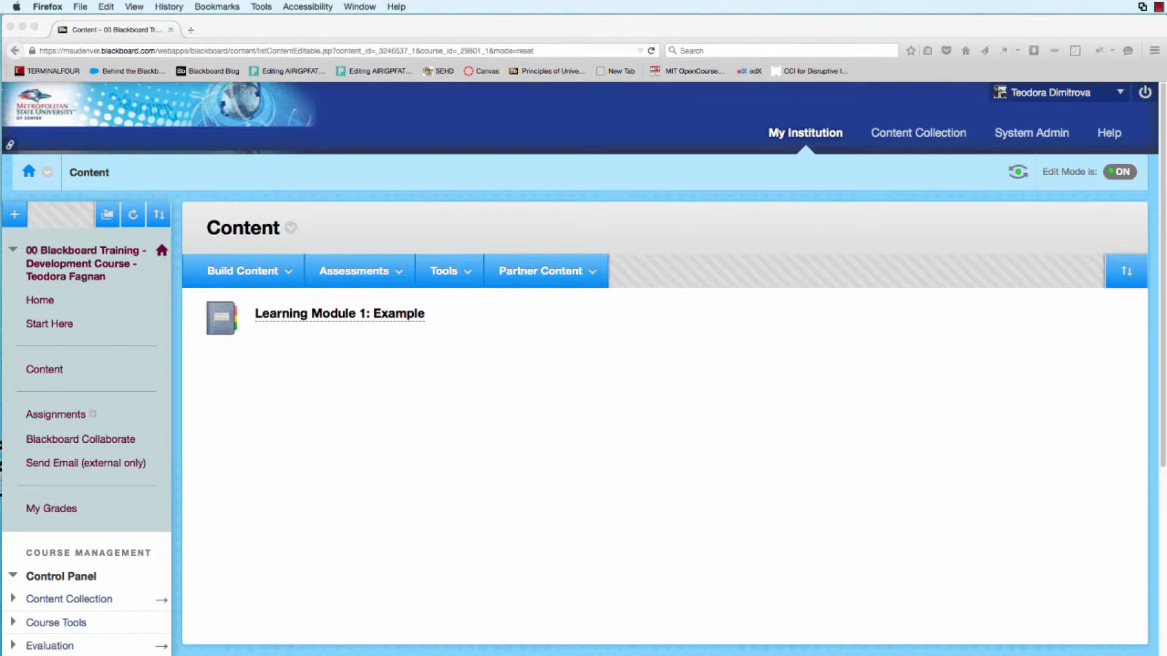
key("super+Tab")
Open the Learning Module 1: Example module from the course Content area.
left_click(49, 371)
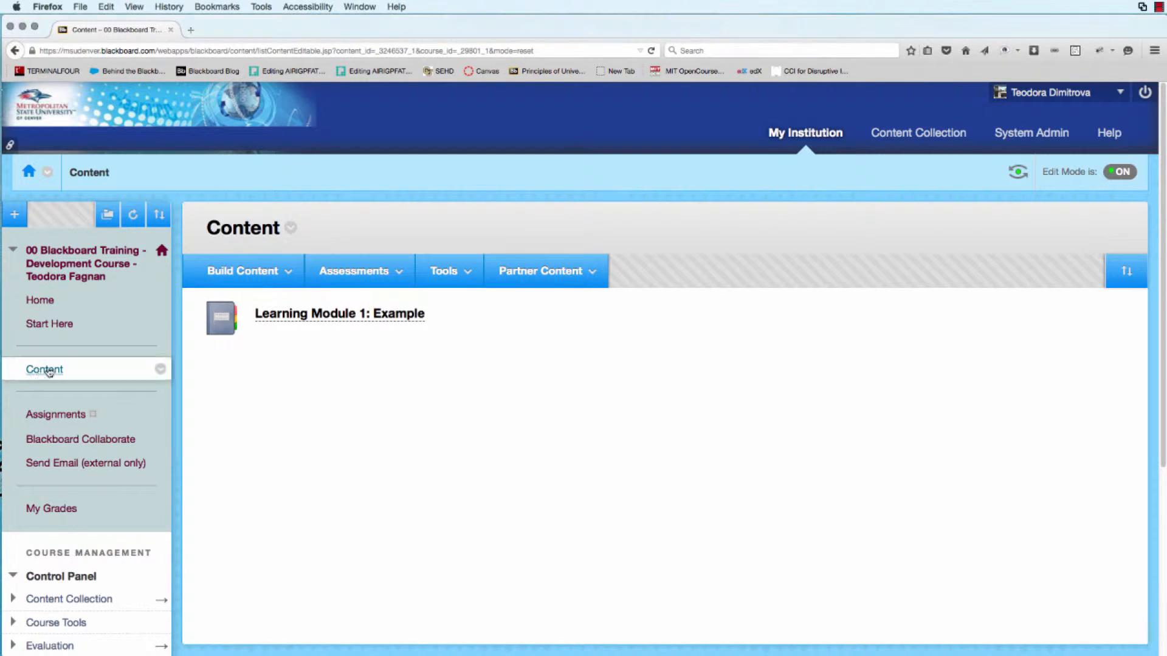
left_click(42, 372)
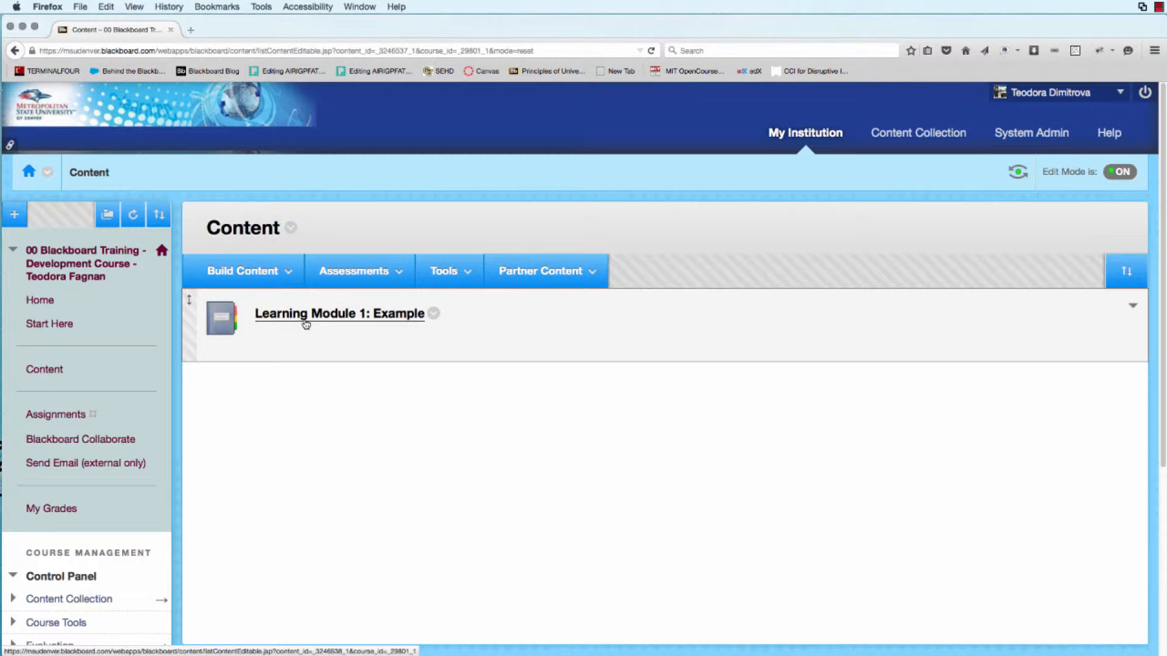
left_click(365, 317)
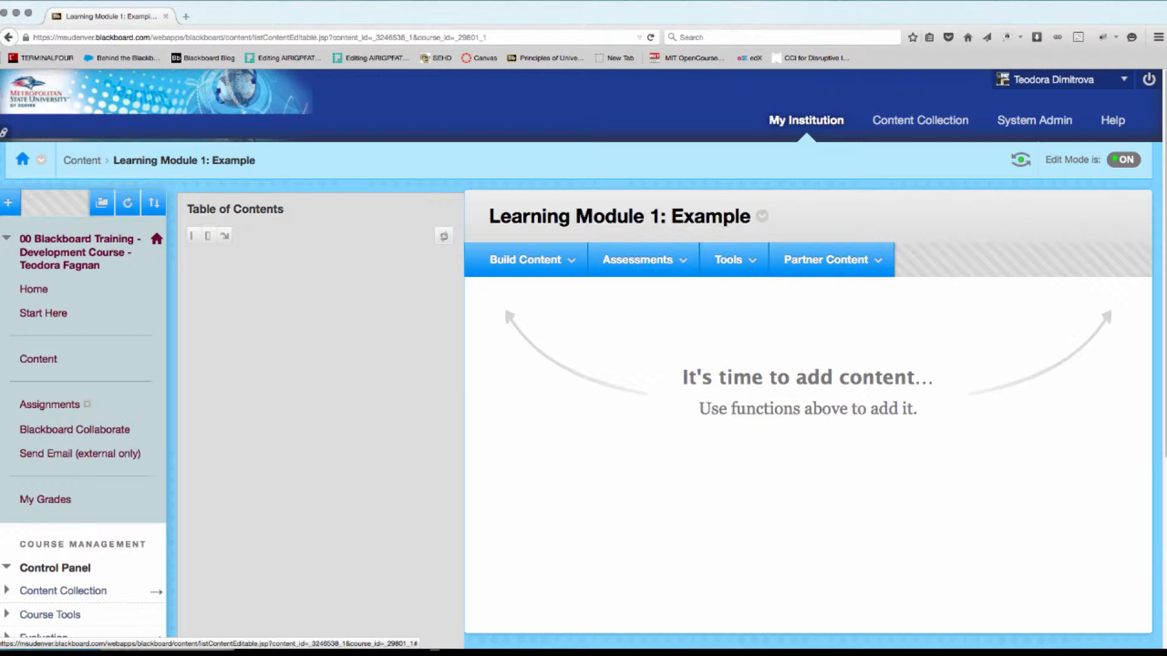
Create a new assignment in the module and name it Assignment: Example.
left_click(675, 263)
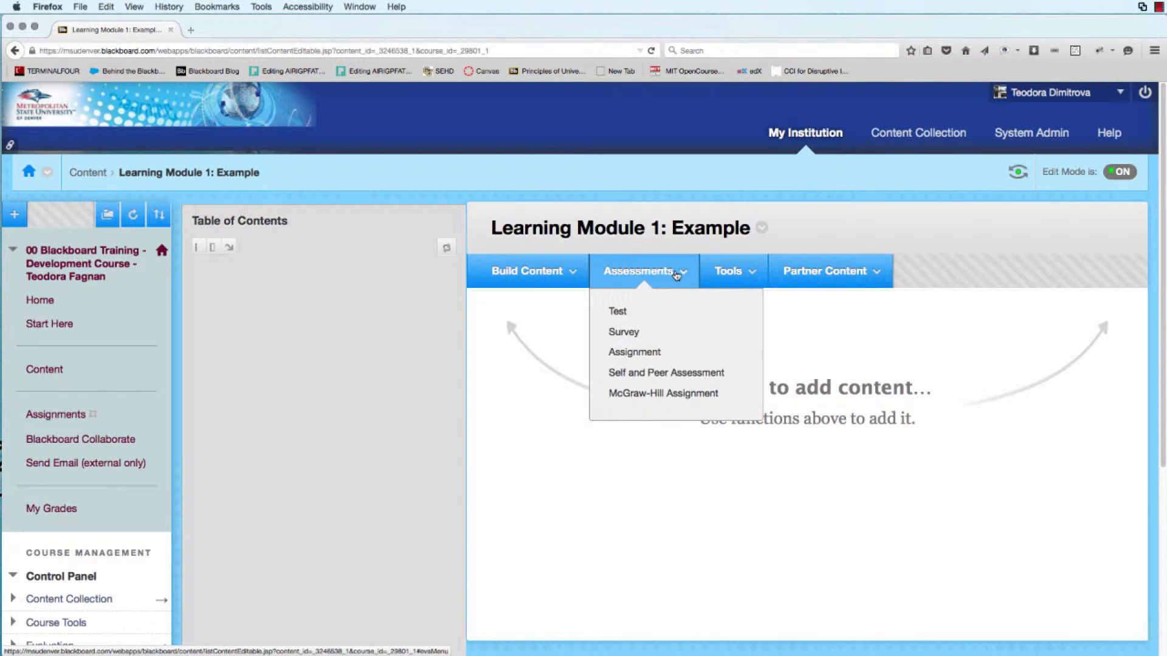
left_click(650, 357)
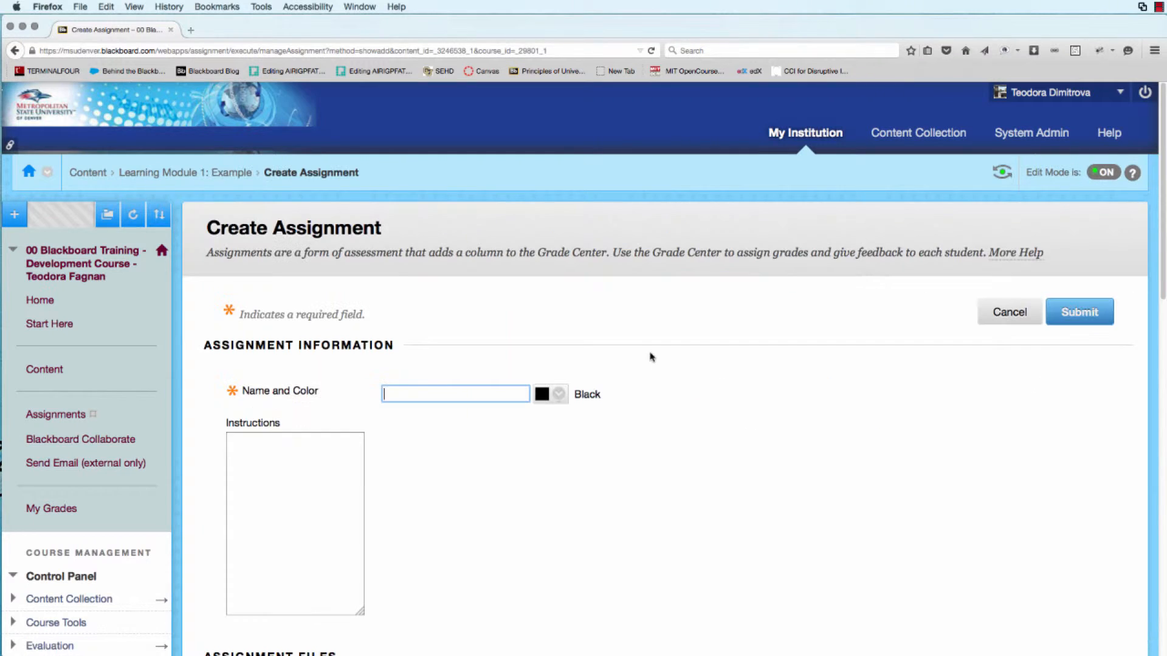
type("A")
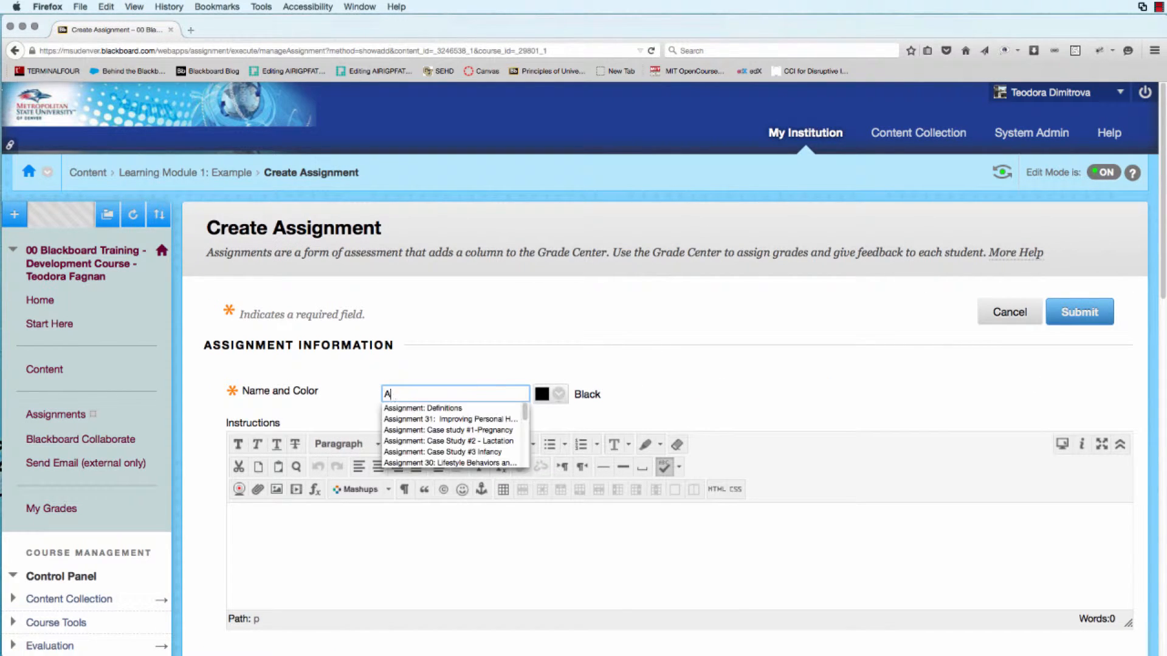
type("ssignment: Example")
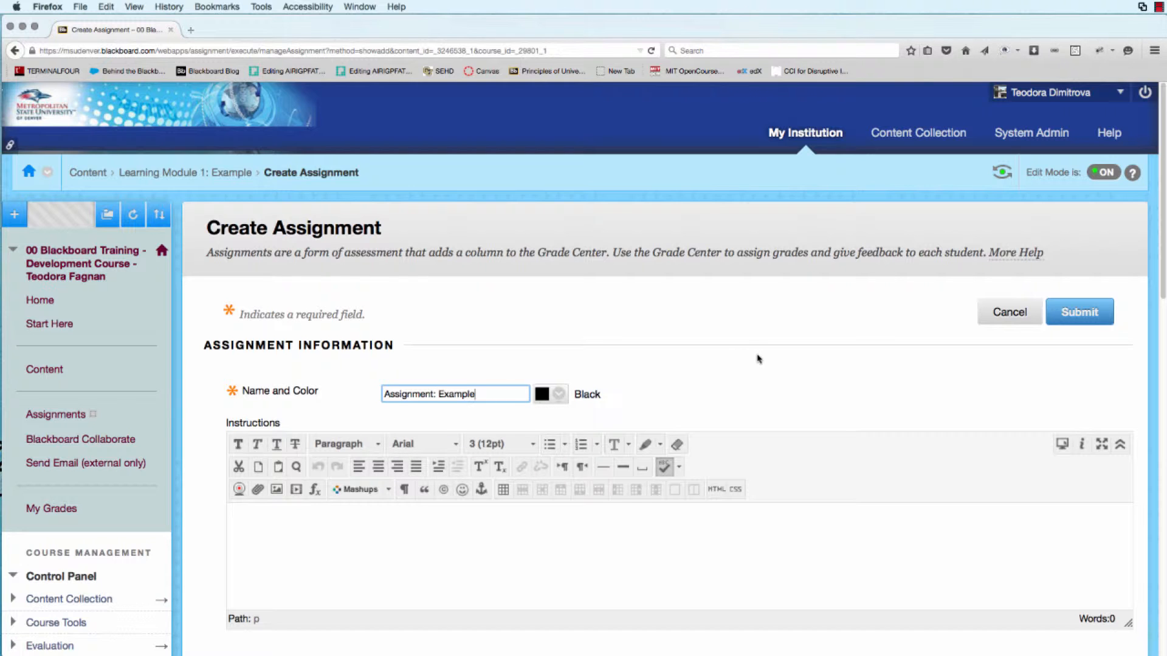
Enter Insert instructions as the assignment's instructions text.
scroll(759, 359, "down", 2)
scroll(759, 359, "down", 2)
left_click(390, 464)
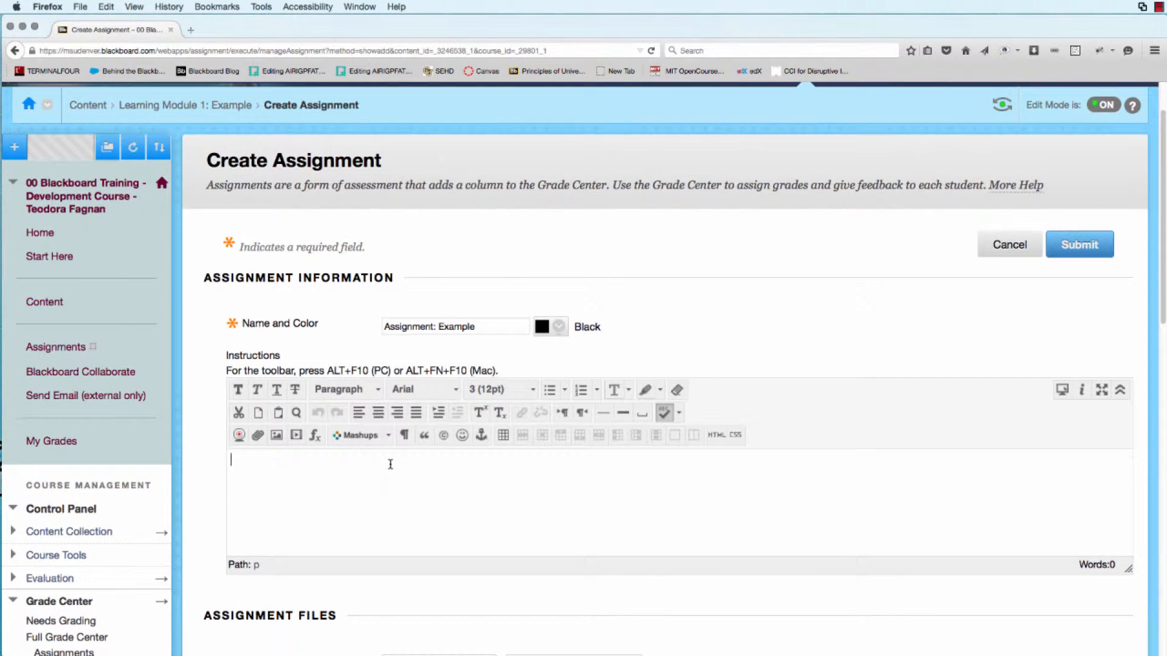
type("Insert instructions")
Attach the Assignment Instructions file from the computer's Desktop to the assignment.
scroll(398, 480, "down", 4)
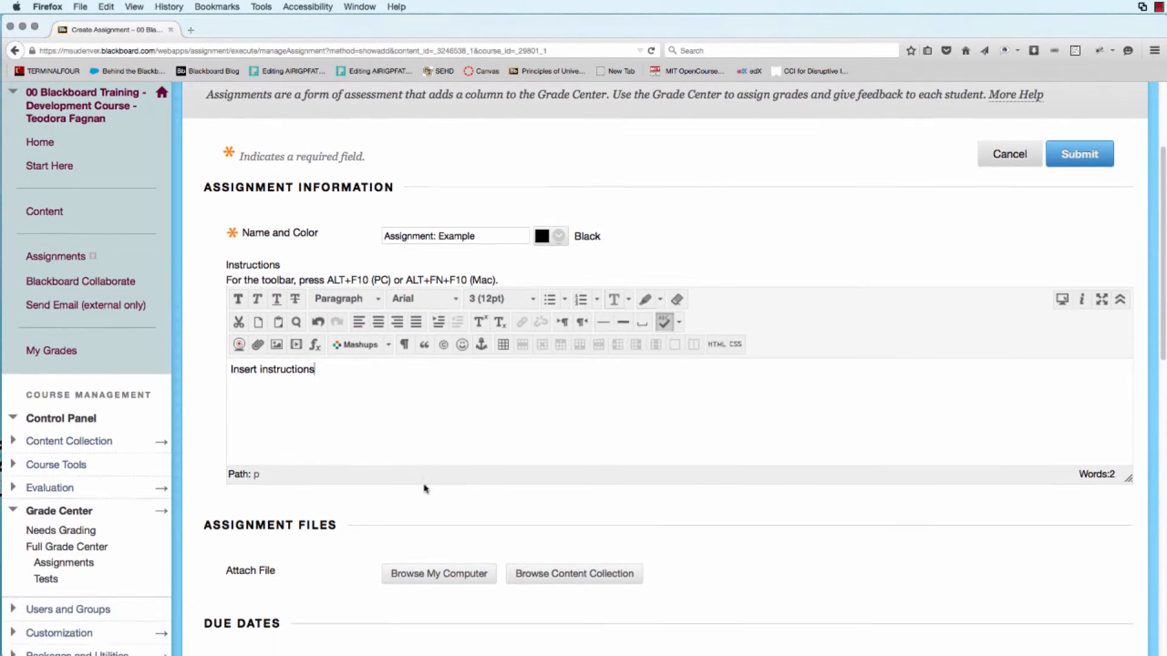
scroll(425, 488, "down", 1)
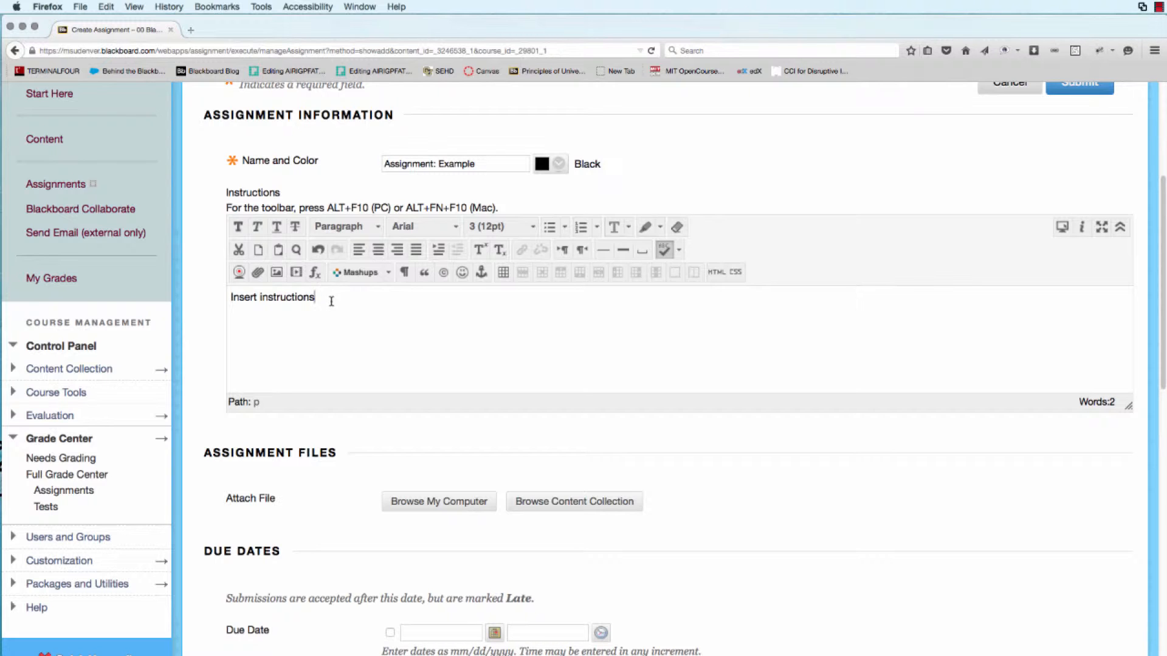
scroll(291, 489, "down", 1)
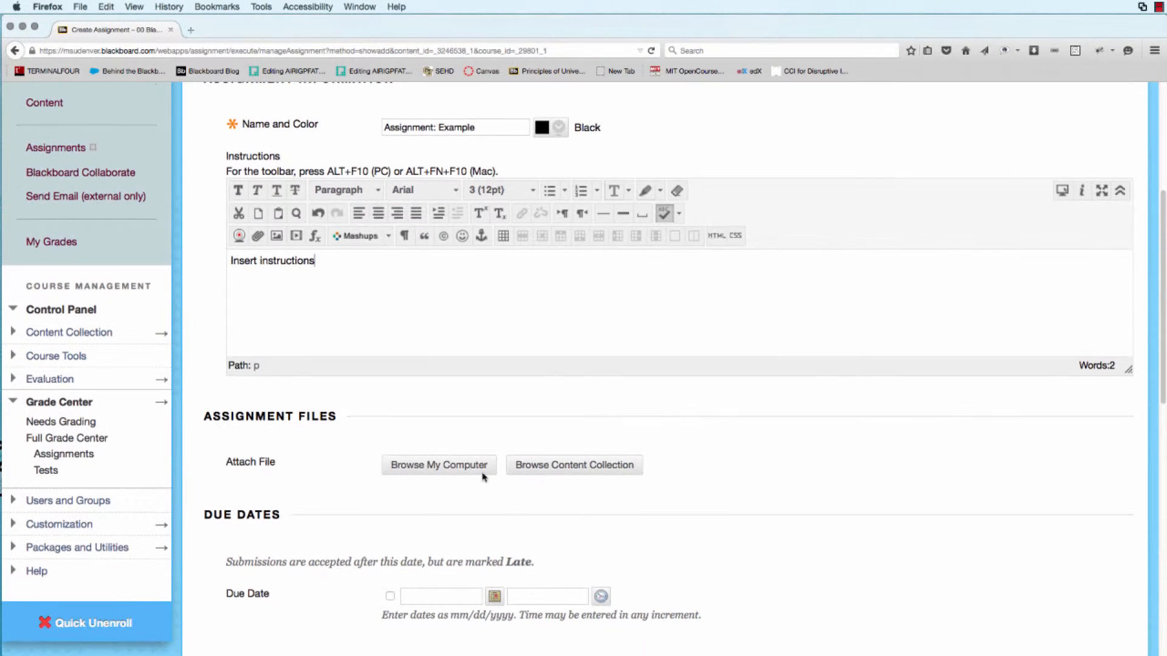
left_click(480, 474)
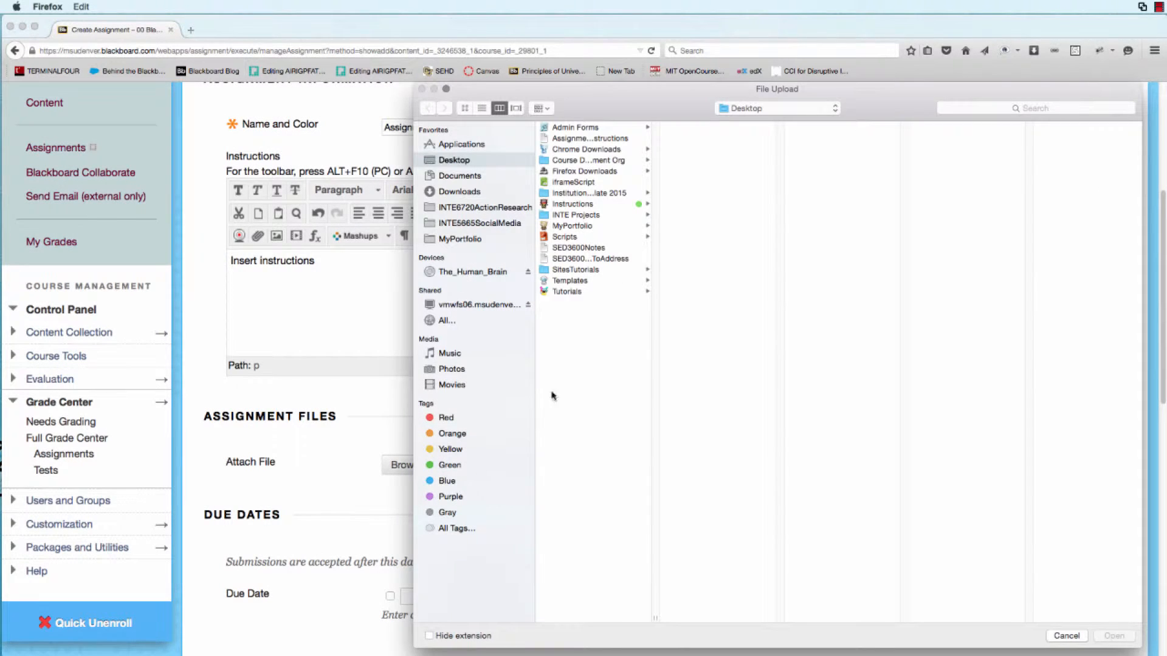
left_click(569, 139)
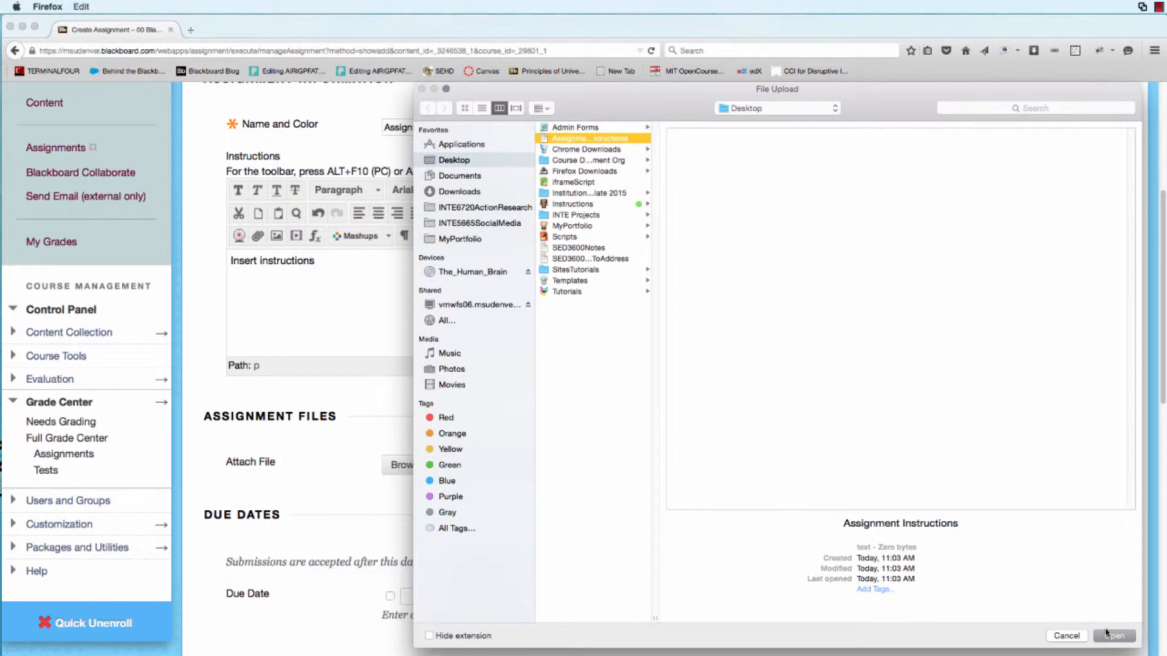
left_click(1120, 638)
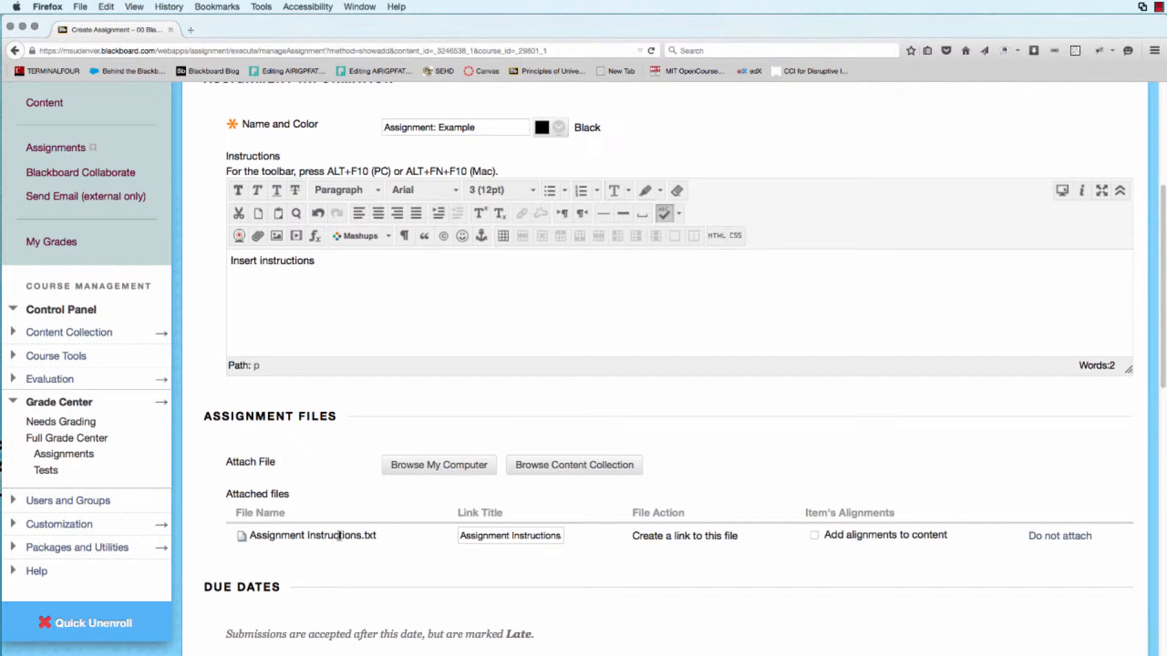
Set Points Possible to 100.
scroll(336, 536, "down", 3)
scroll(339, 541, "down", 5)
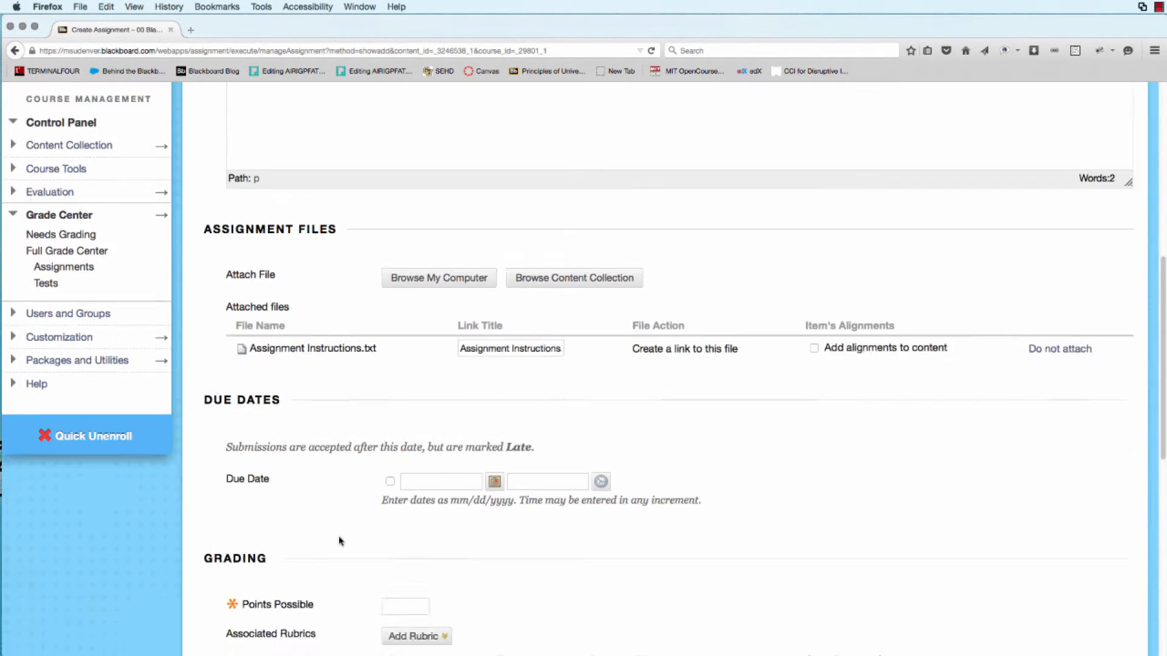
left_click(406, 530)
type("100")
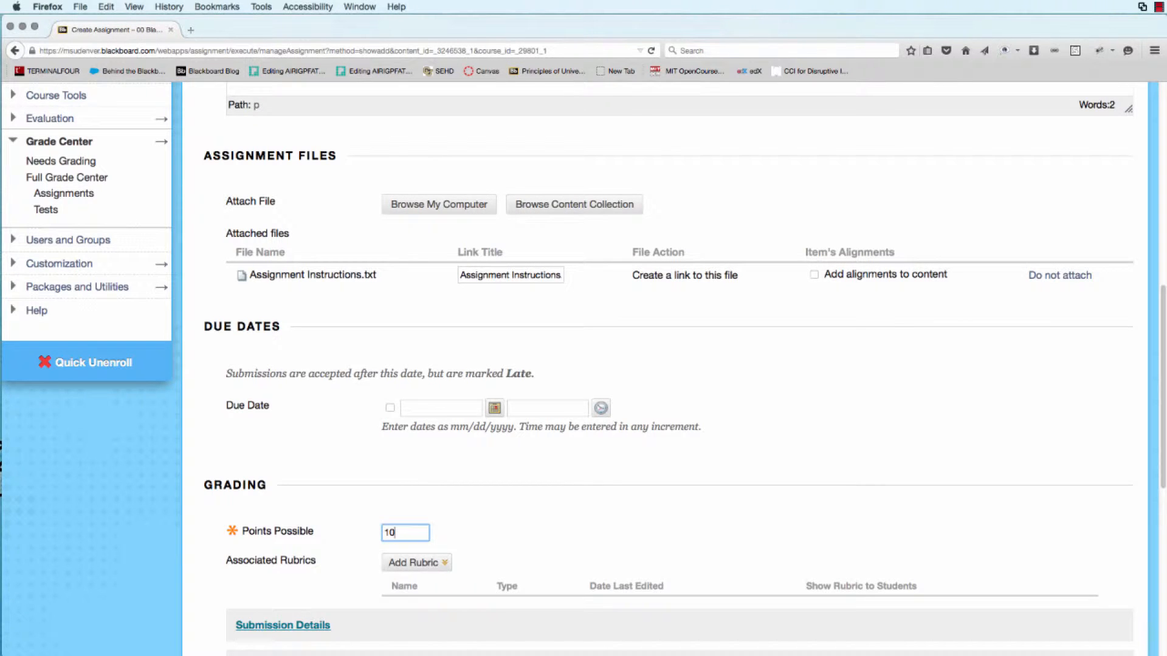
left_click(534, 529)
Associate the existing Assignment 1 rubric and accept its maximum points as the Points Possible.
scroll(460, 528, "down", 1)
left_click(449, 526)
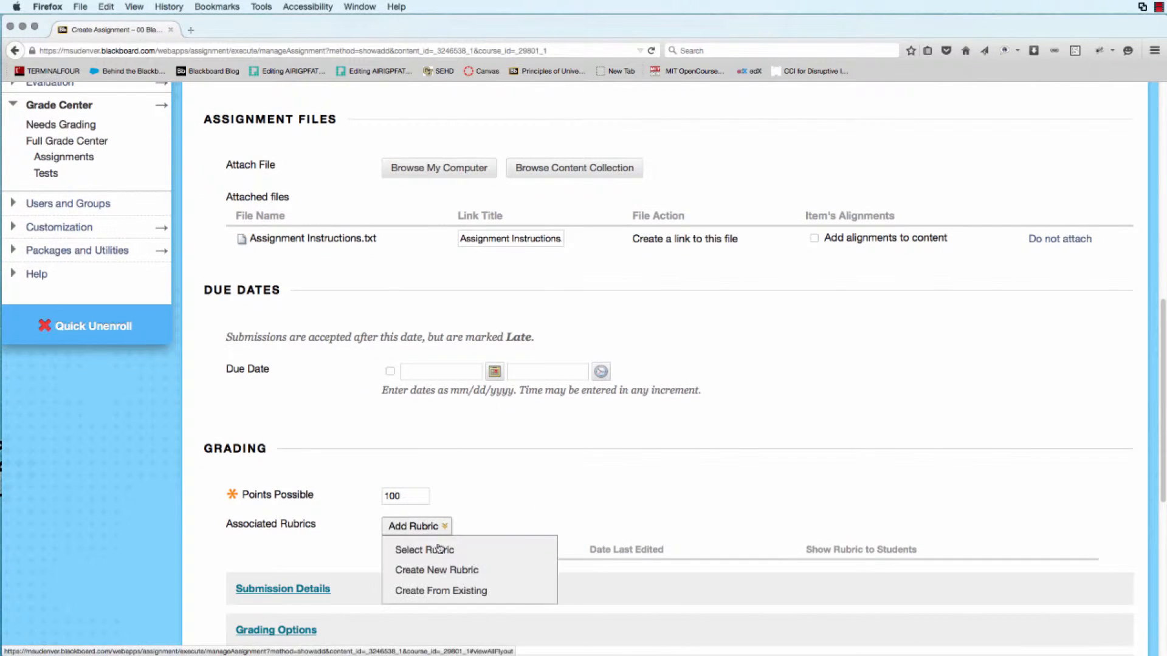
left_click(461, 551)
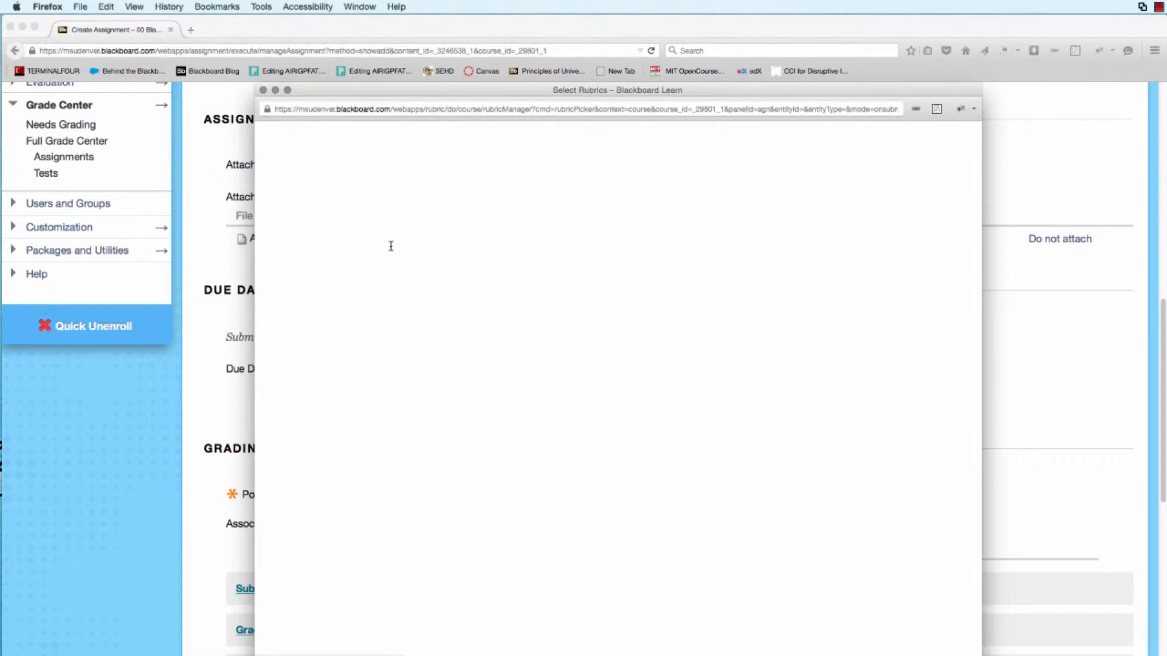
left_click(300, 247)
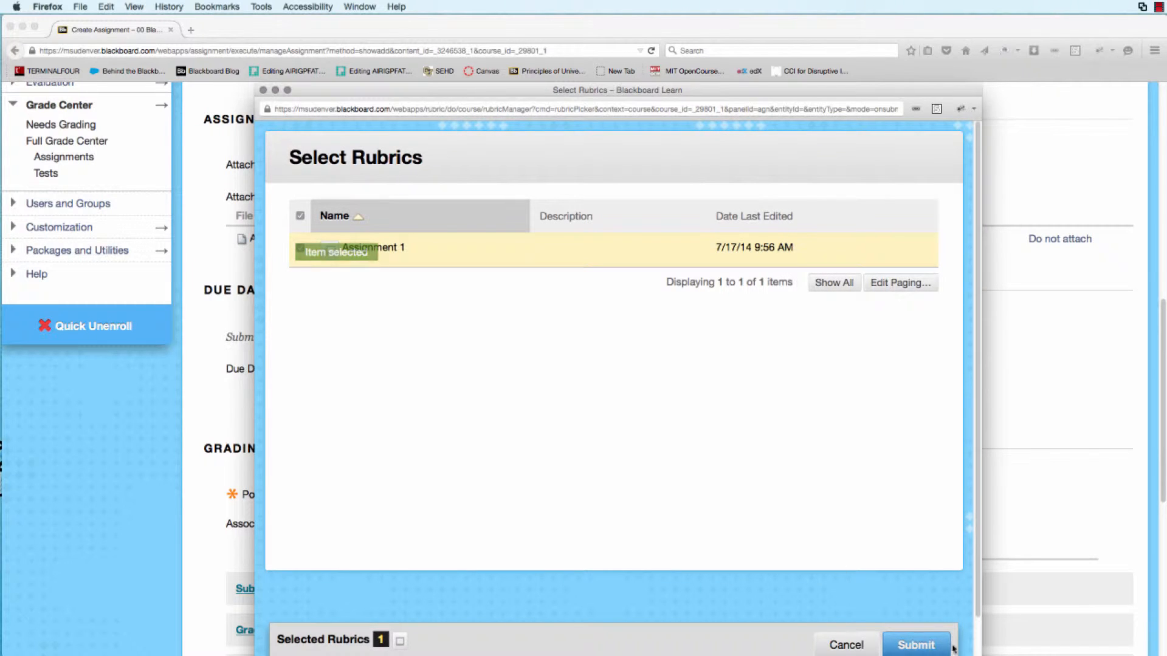
left_click(921, 644)
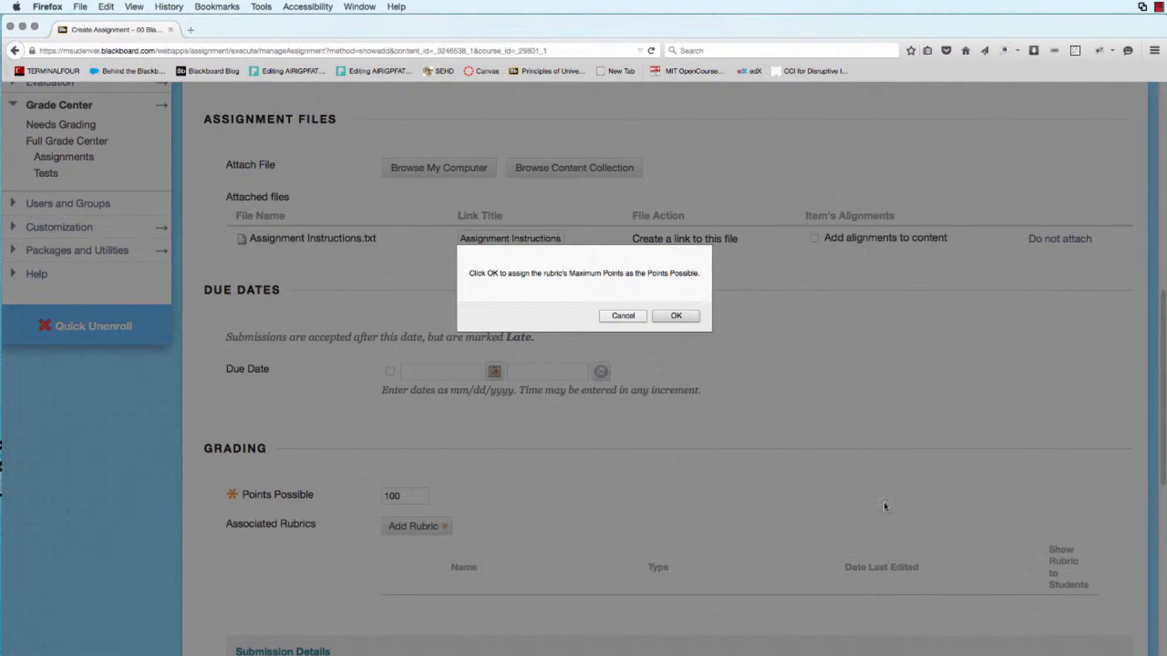
left_click(678, 316)
Expand the Submission Details section of the assignment form.
scroll(894, 519, "down", 2)
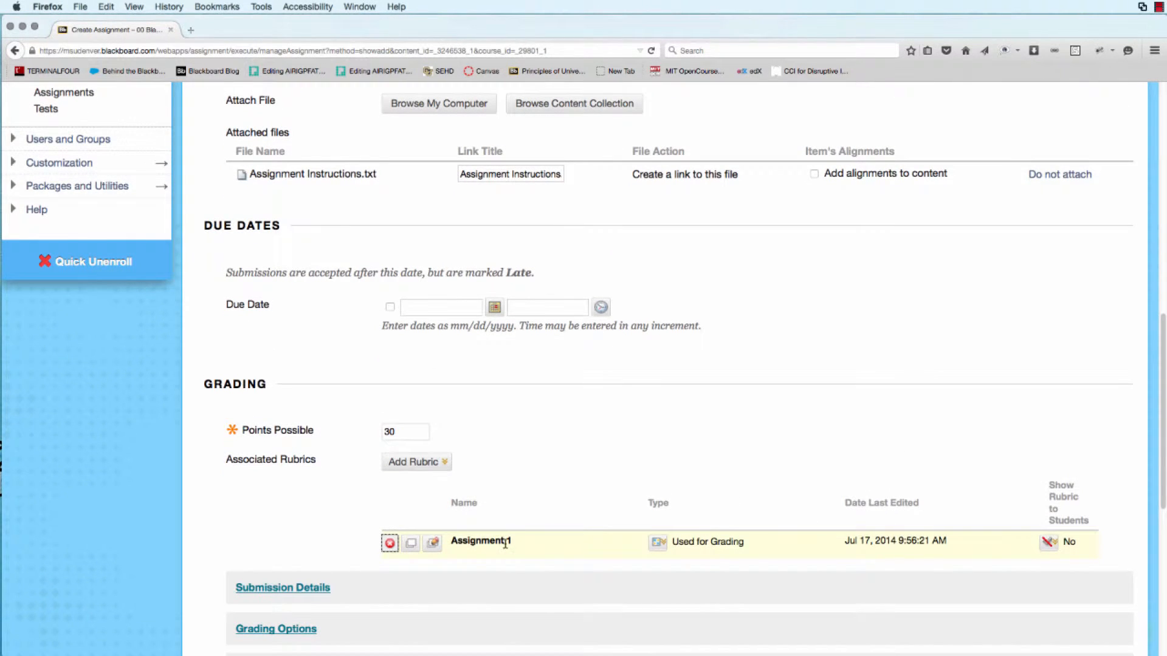
scroll(553, 429, "down", 1)
scroll(552, 429, "down", 5)
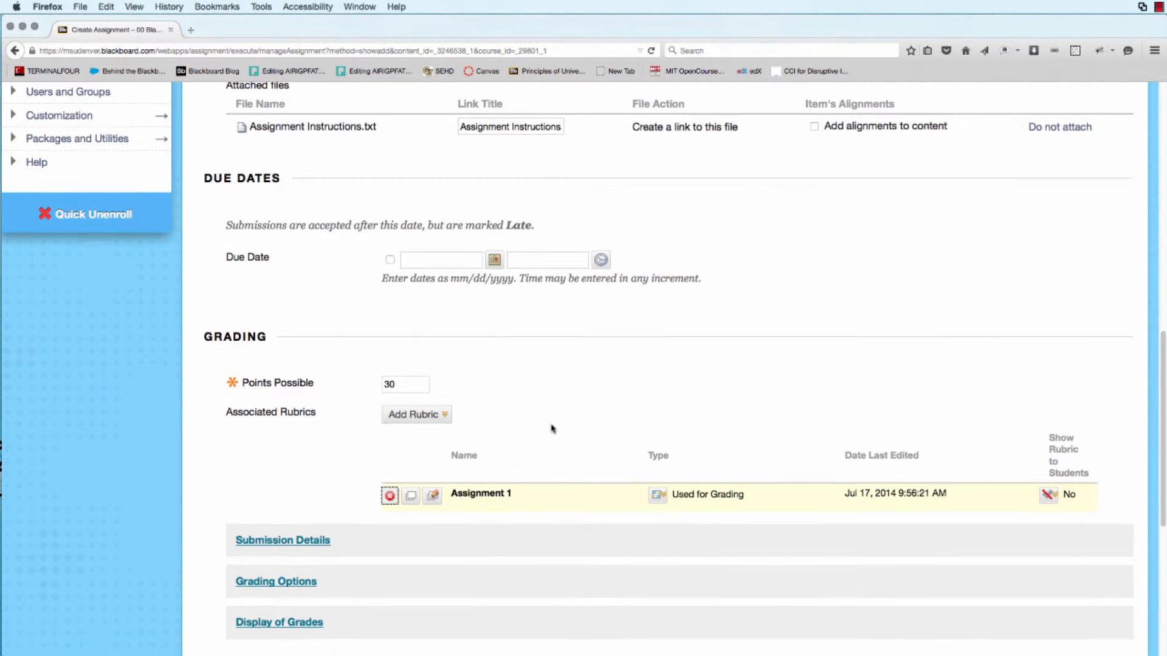
scroll(552, 430, "down", 2)
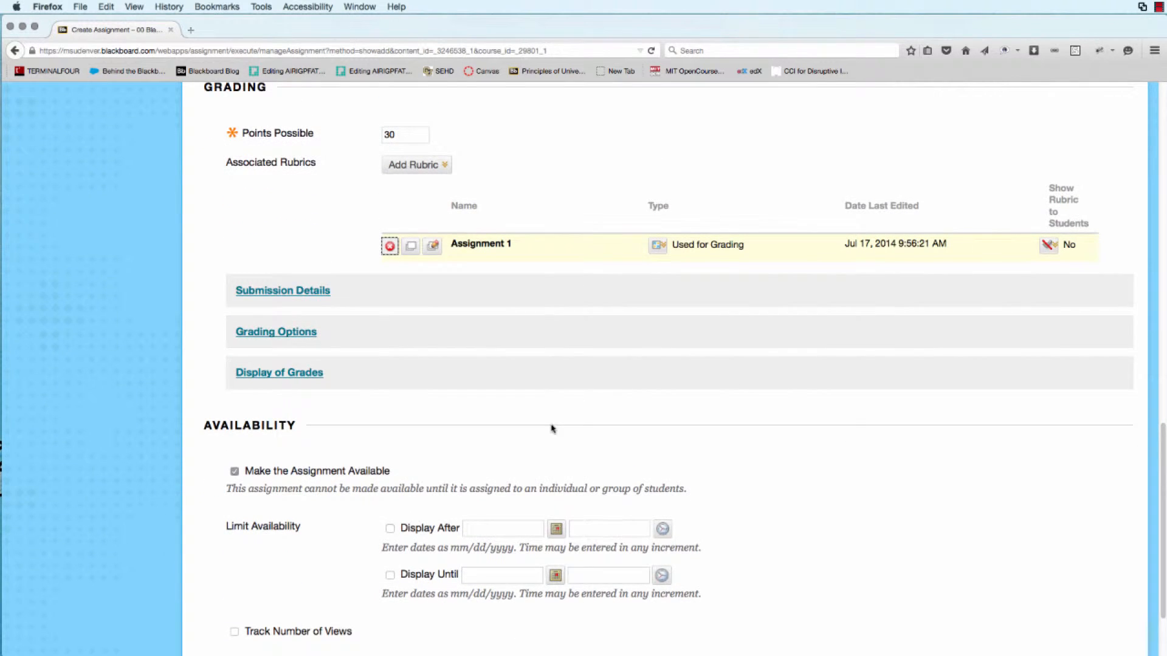
left_click(312, 294)
Review the Availability settings at the bottom of the assignment form.
scroll(611, 424, "down", 10)
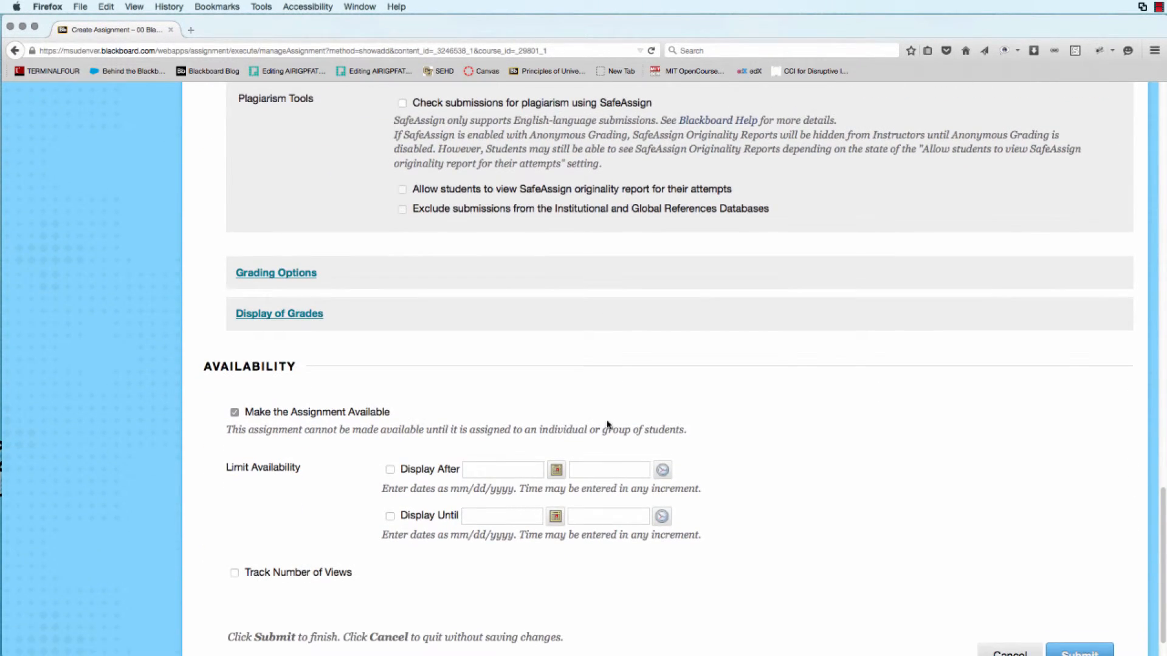
left_click(246, 414)
left_click(234, 414)
scroll(279, 486, "down", 1)
scroll(279, 487, "down", 1)
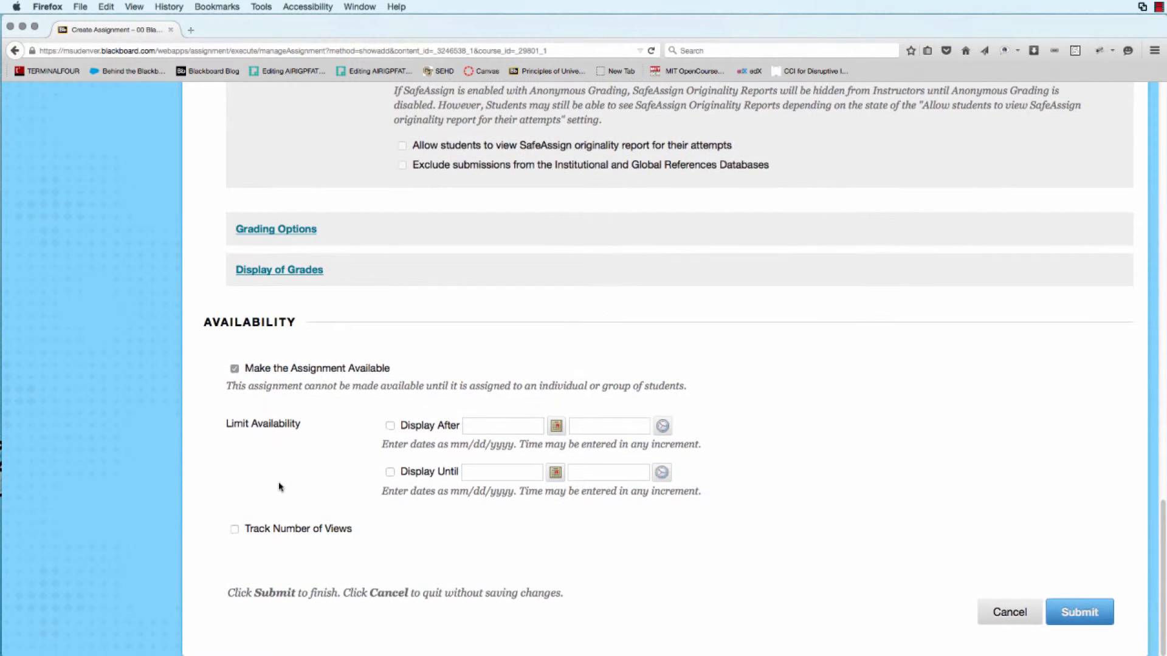
scroll(571, 552, "up", 5)
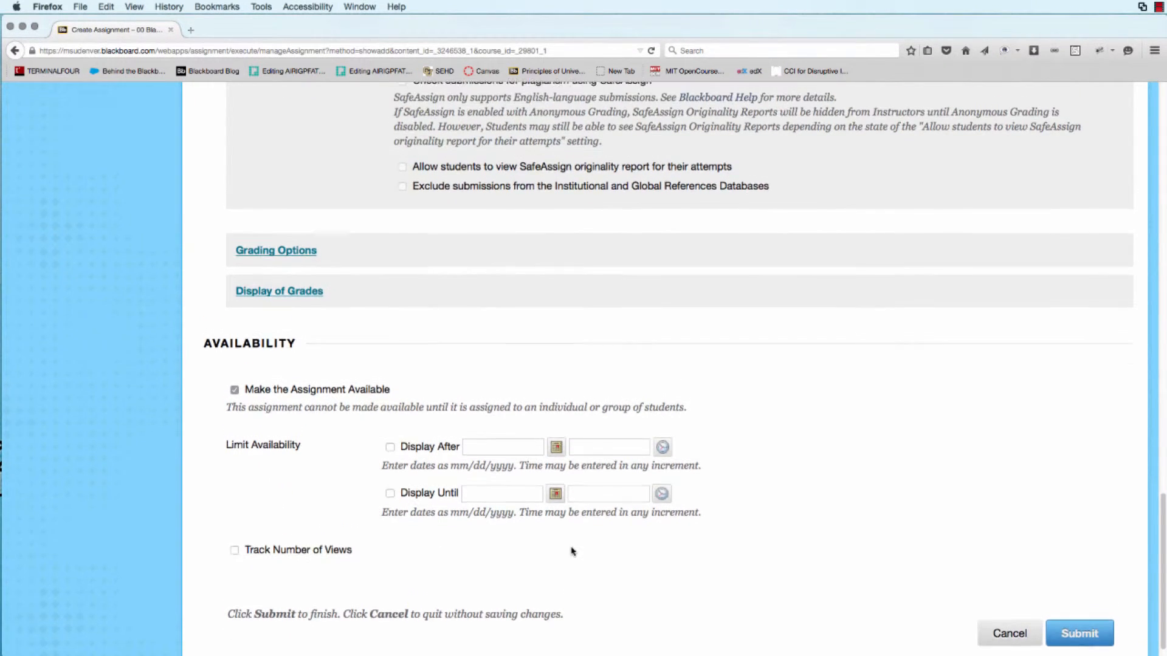
scroll(574, 557, "up", 1)
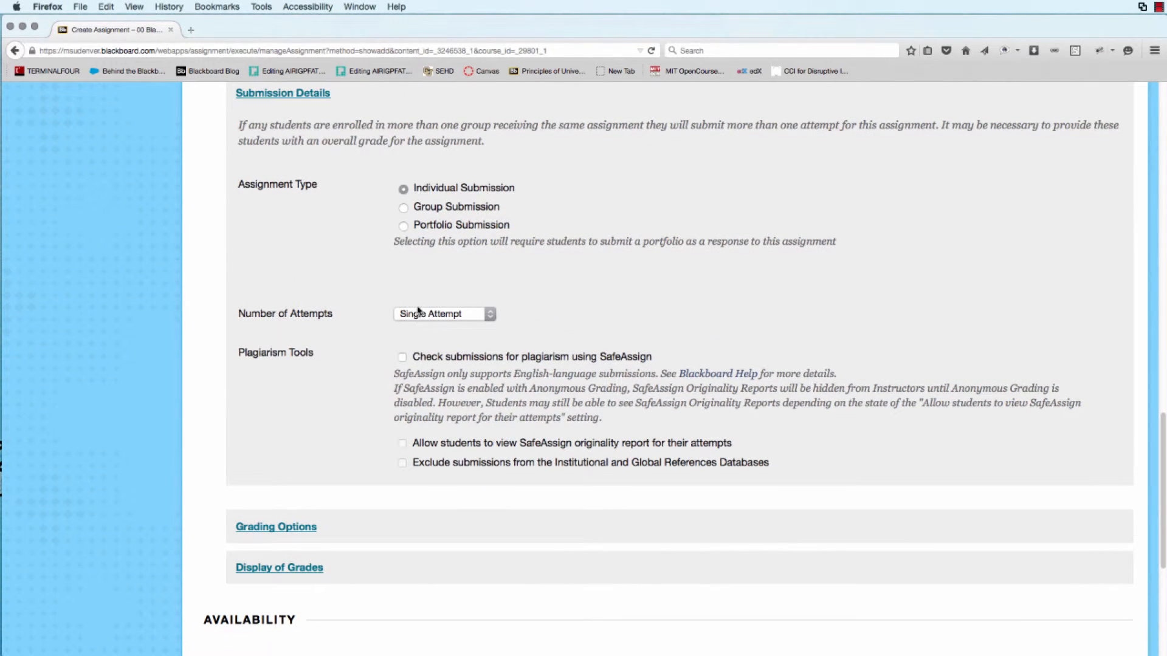
Set the Number of Attempts to Unlimited Attempts.
left_click(491, 317)
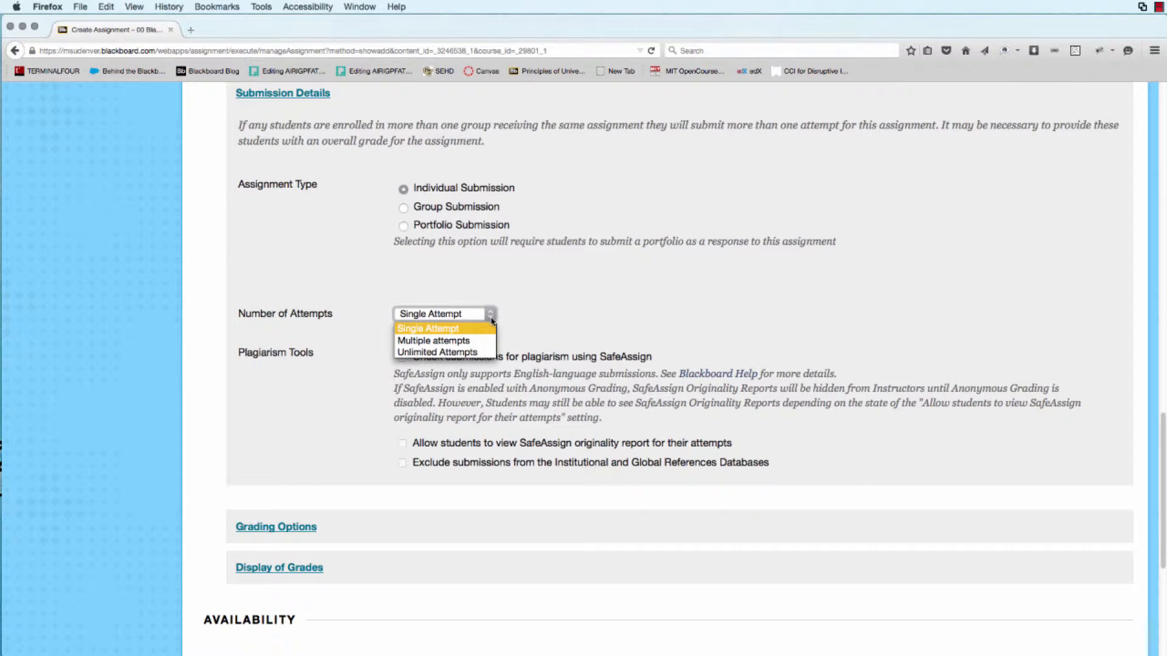
left_click(526, 321)
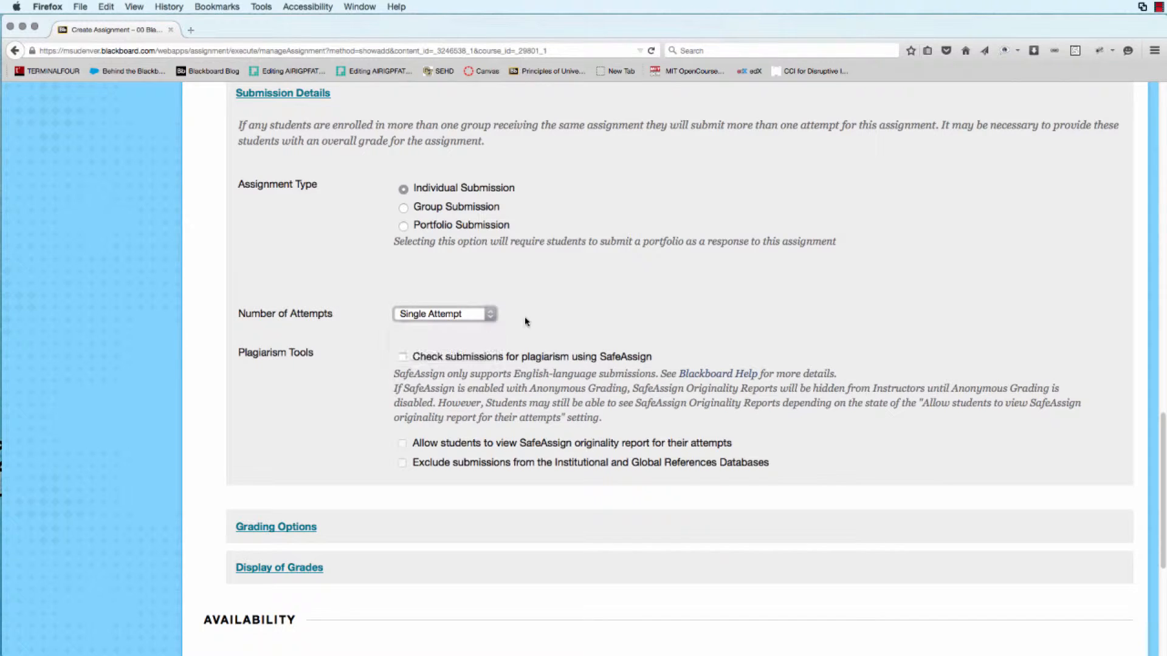
scroll(527, 322, "up", 1)
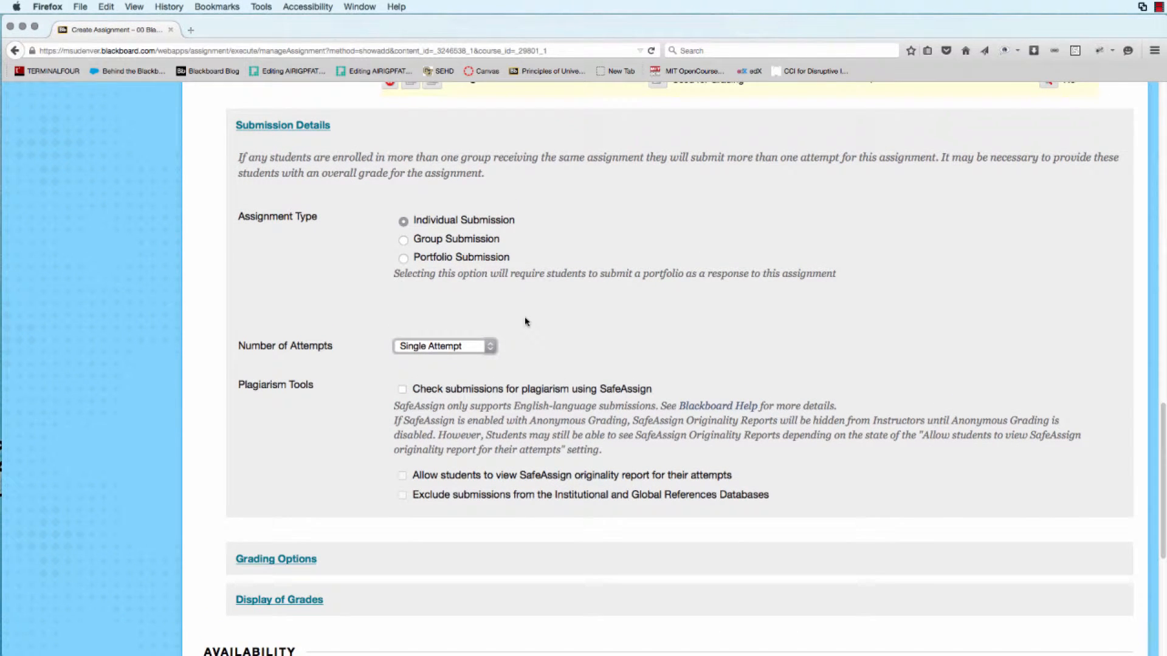
scroll(526, 321, "down", 1)
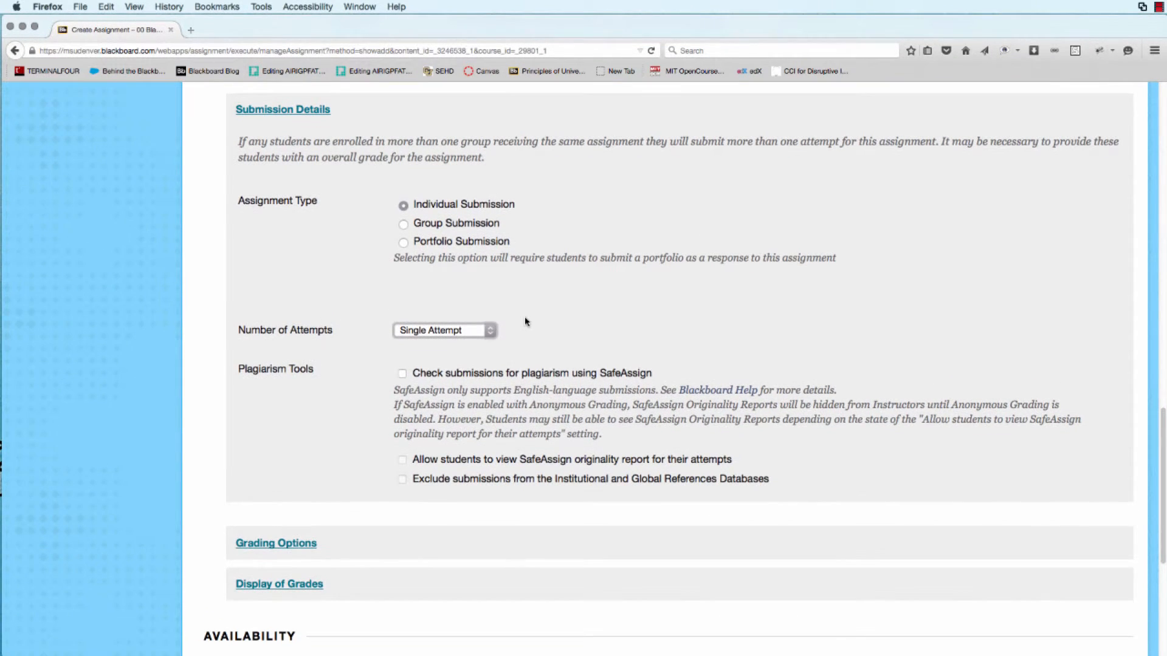
left_click(489, 330)
left_click(477, 371)
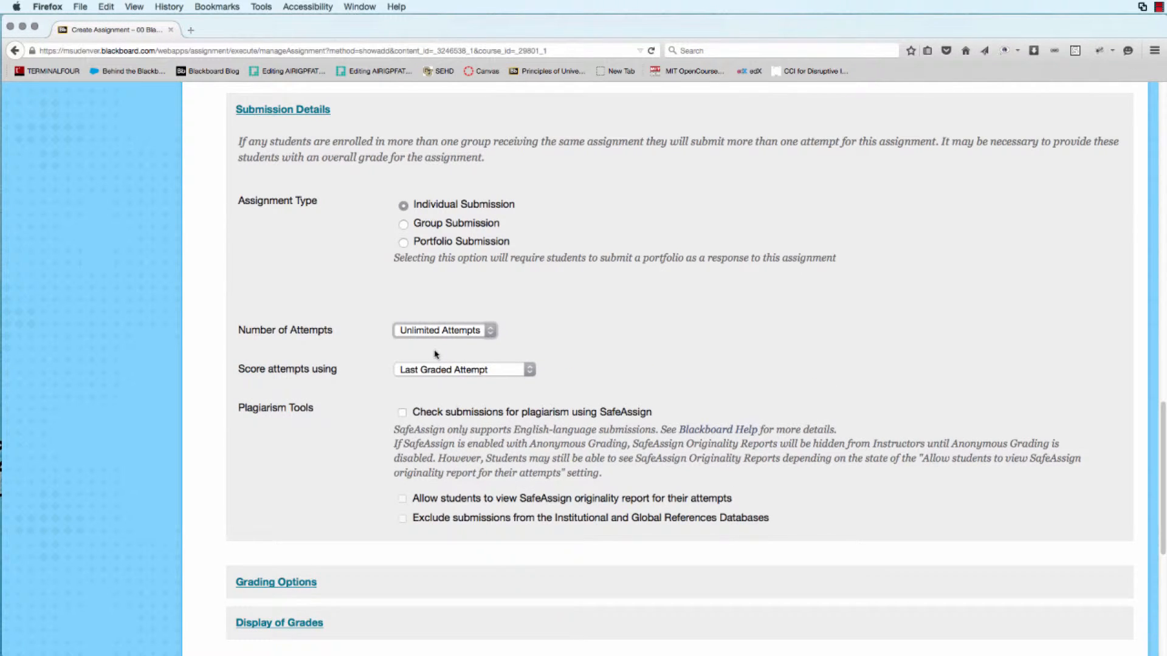
Try scoring attempts by Highest Grade, then restore Last Graded Attempt.
left_click(491, 371)
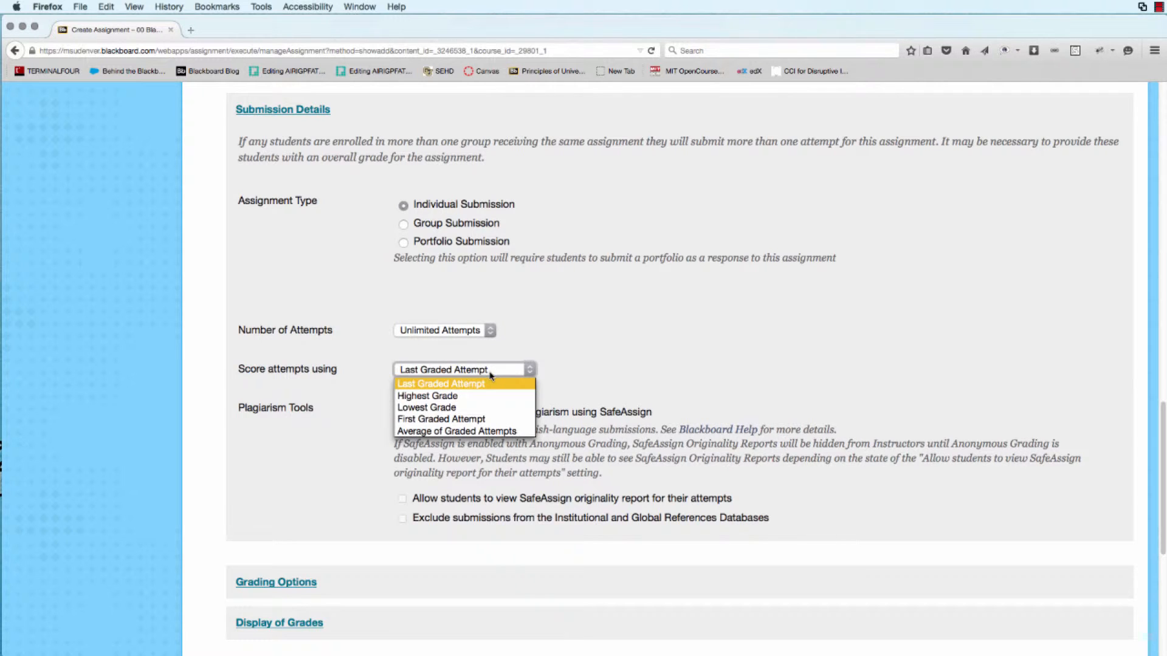
left_click(468, 395)
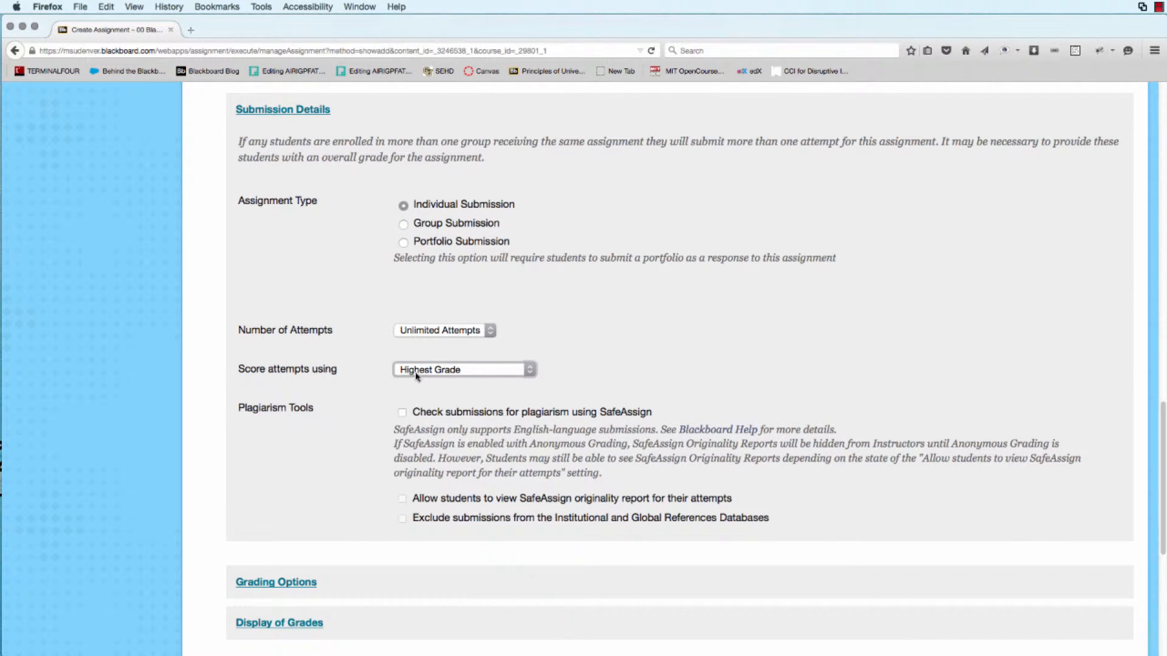
left_click(457, 372)
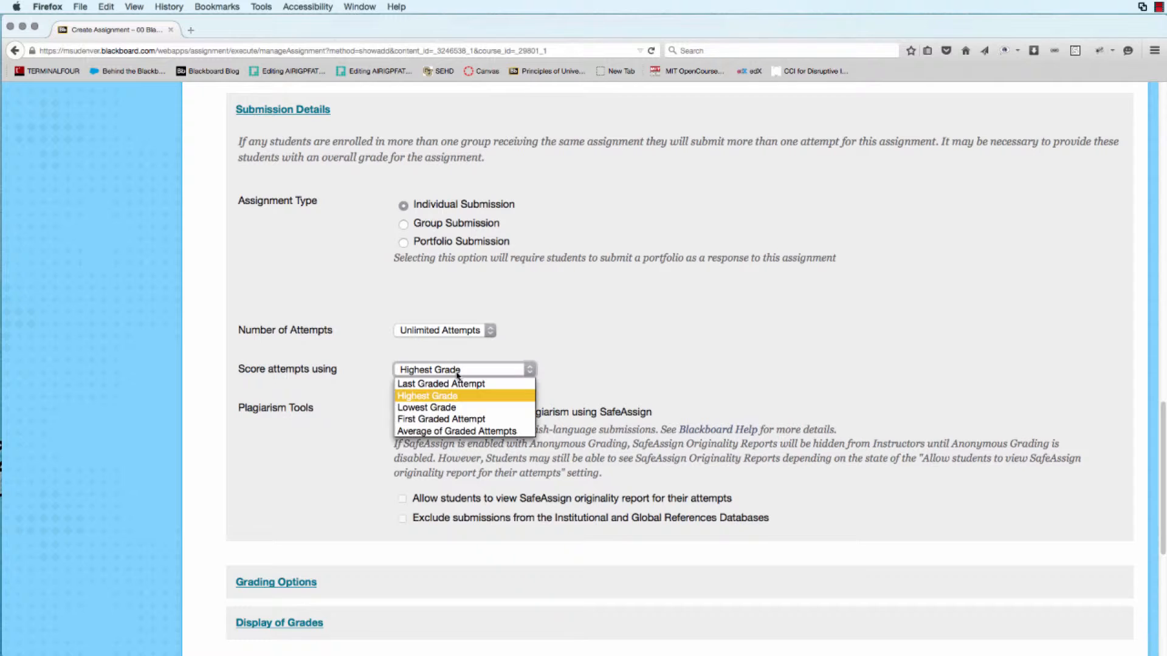
left_click(458, 386)
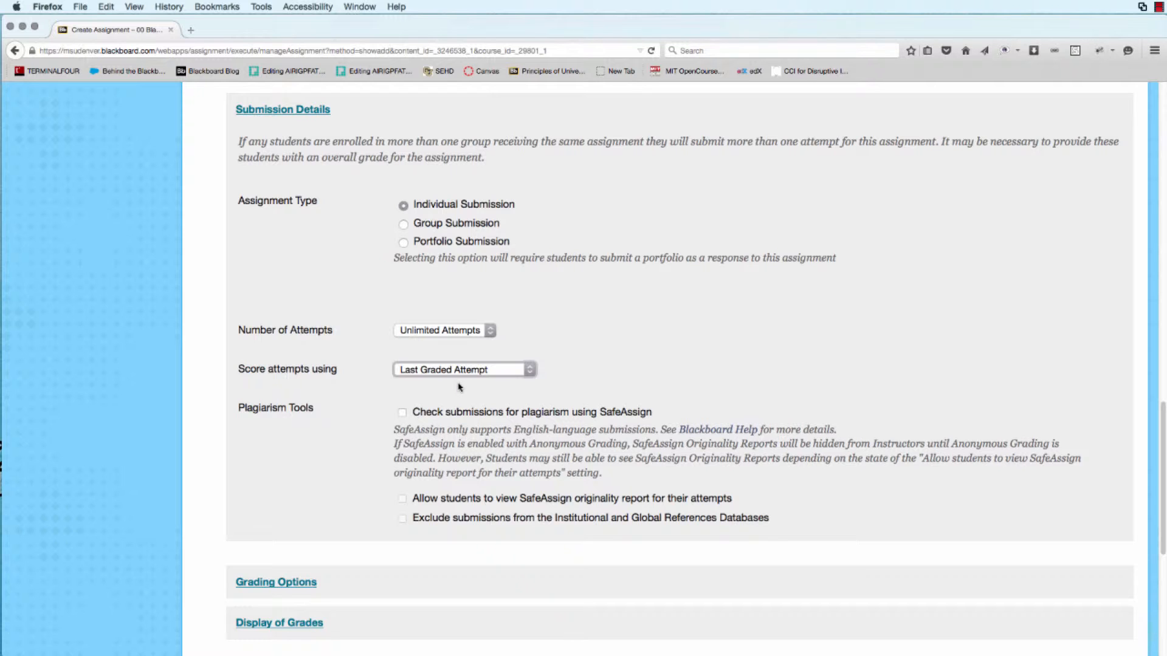
Set the Number of Attempts to Multiple attempts with a Maximum Attempts of 2.
left_click(487, 332)
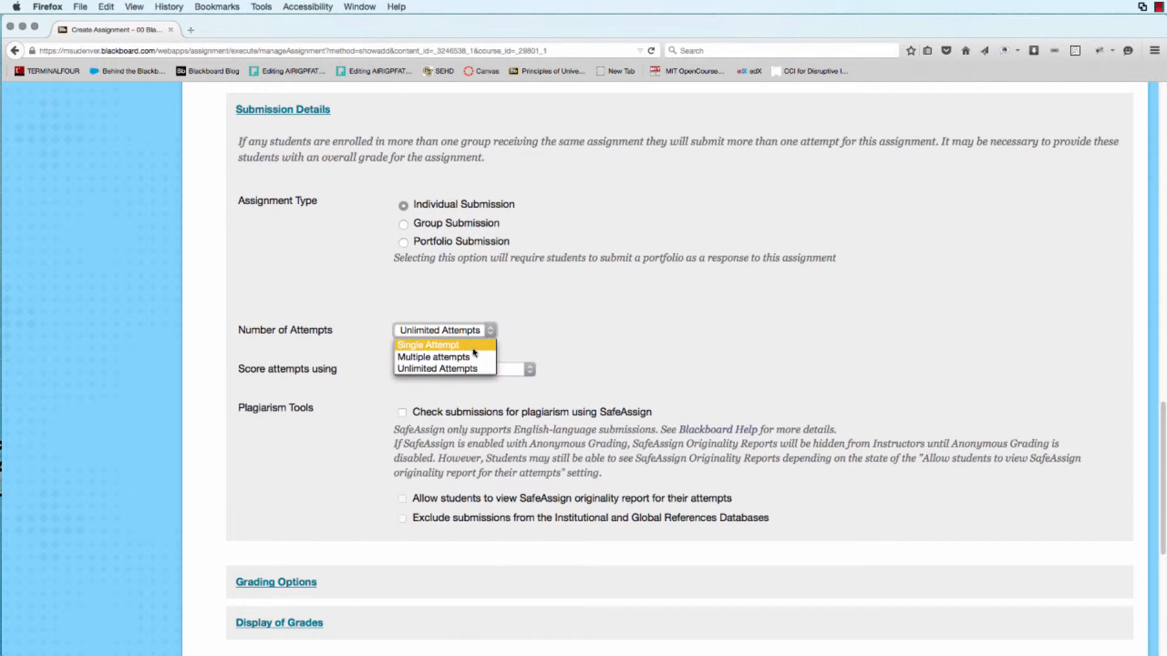
left_click(471, 355)
left_click(413, 369)
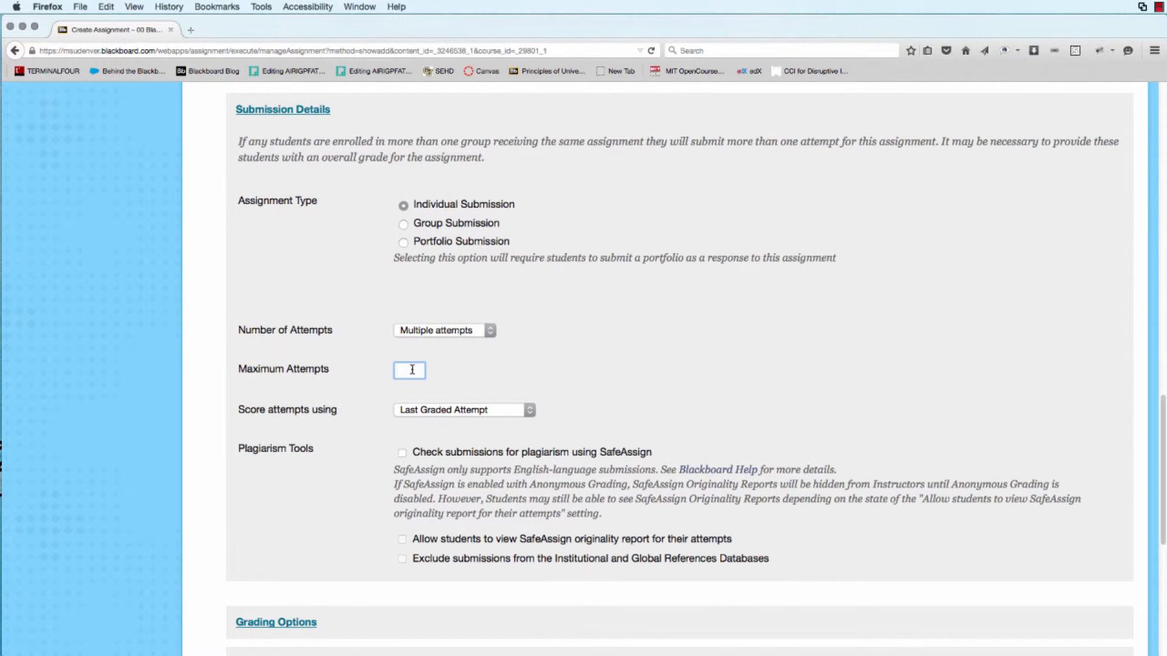
type("2")
left_click(453, 372)
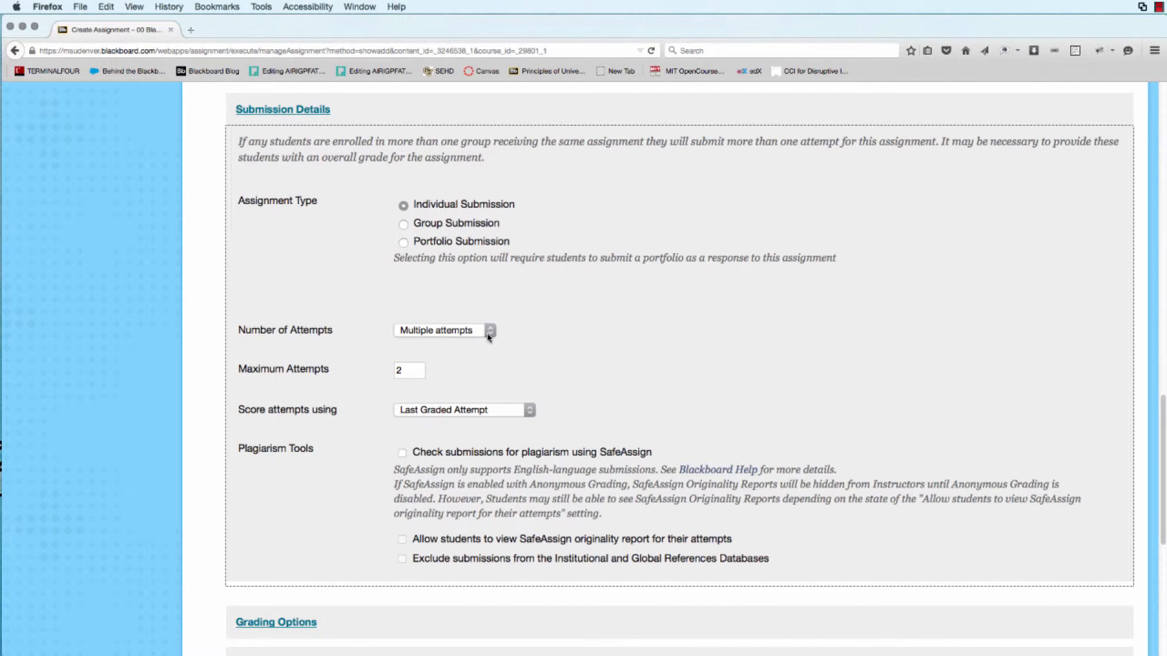
Set the Number of Attempts to Single Attempt.
left_click(489, 333)
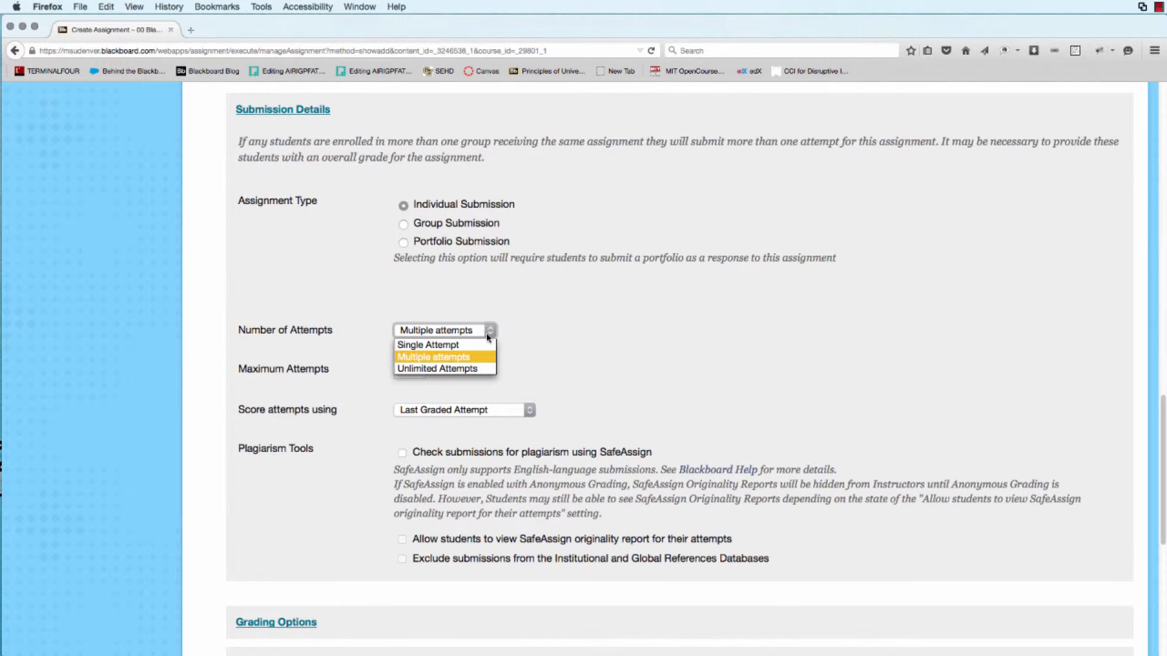
left_click(477, 344)
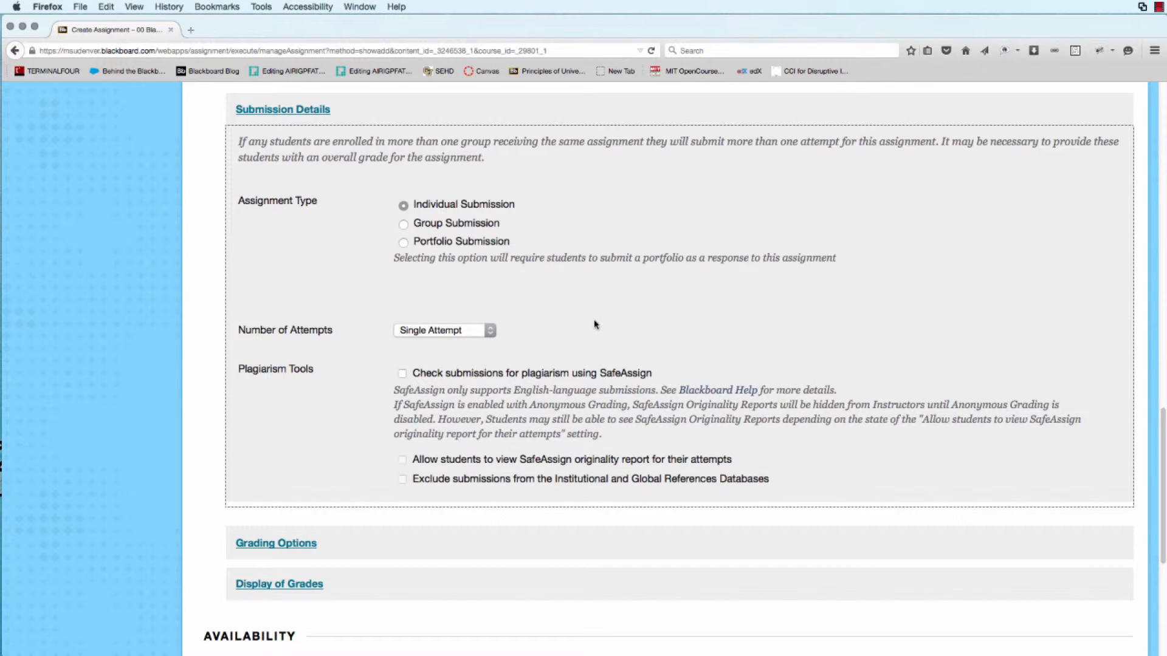
Try enabling the Display After and Display Until availability limits, then uncheck them and clear their dates and times.
scroll(605, 321, "down", 1)
scroll(605, 321, "down", 3)
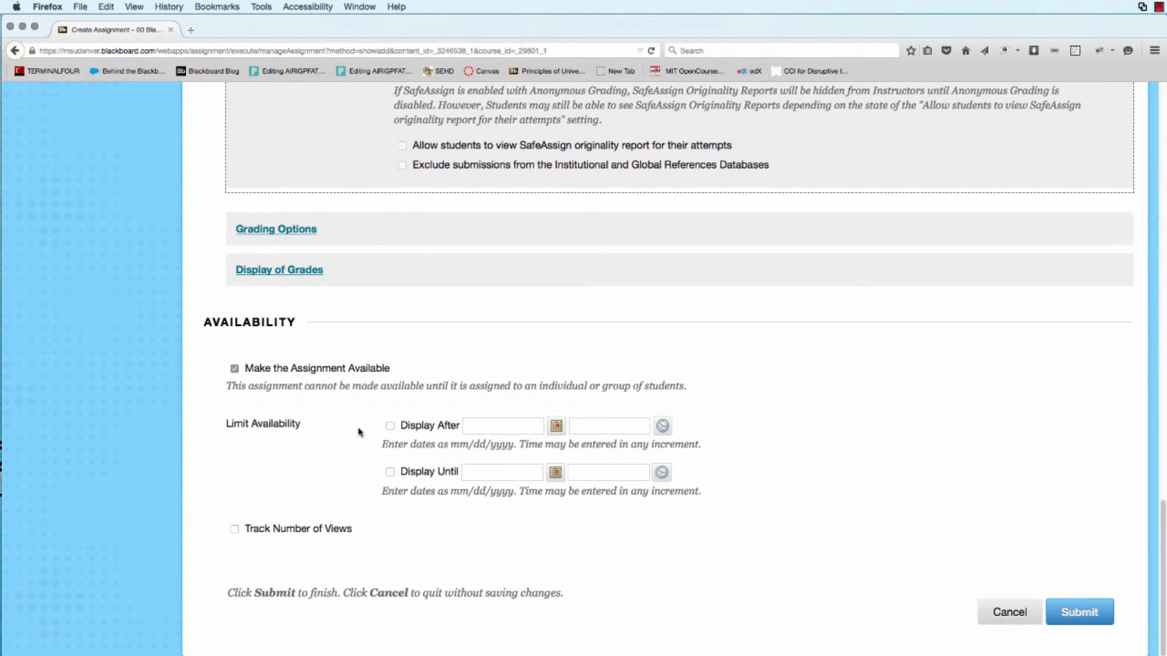
left_click(390, 426)
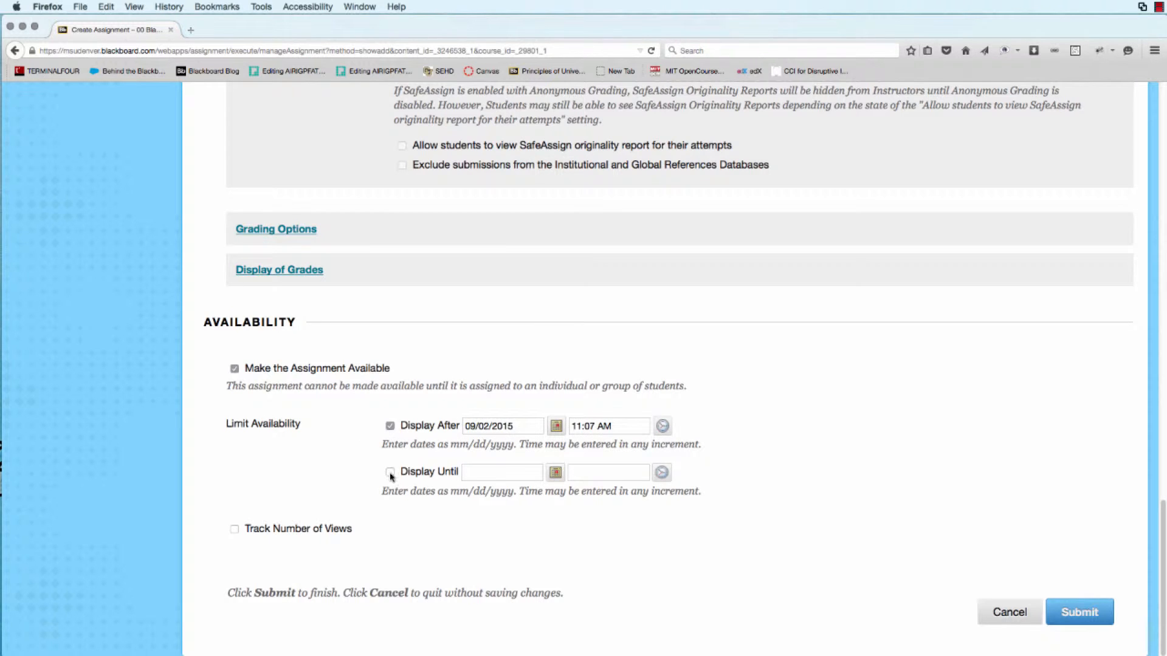
left_click(391, 473)
left_click(391, 426)
left_click(390, 473)
triple_click(507, 426)
key("BackSpace")
left_click(509, 473)
triple_click(509, 472)
key("BackSpace")
triple_click(617, 426)
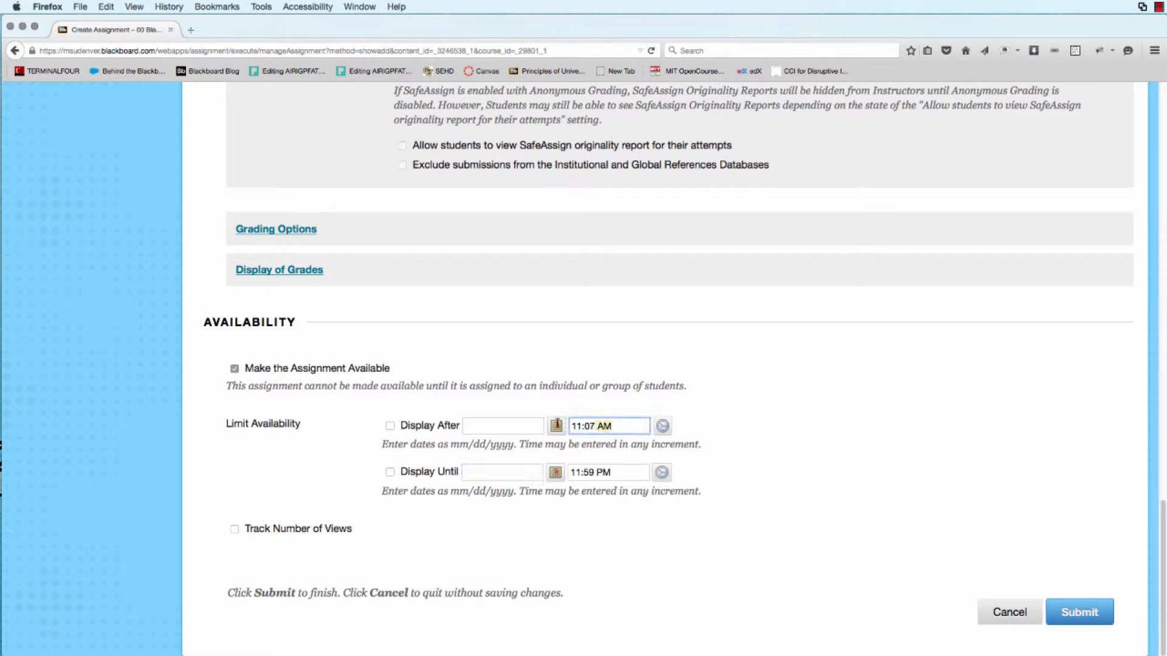
key("BackSpace")
triple_click(573, 472)
key("BackSpace")
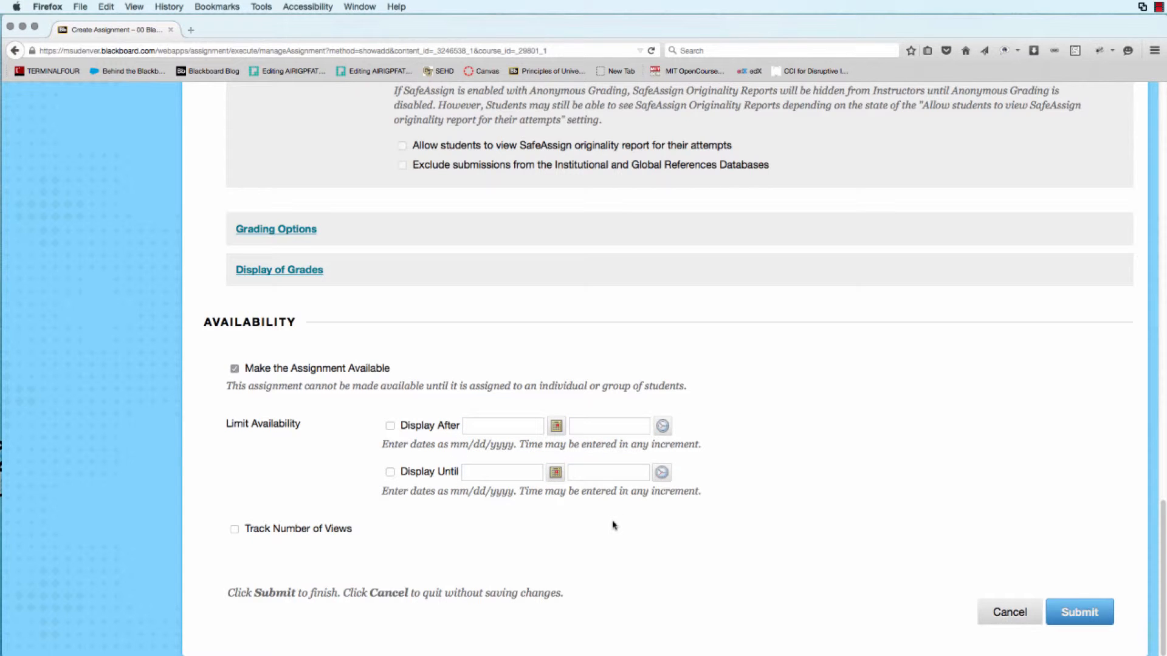
Enable the Due Date and set it to 09/02/2015 at 11:59 PM.
scroll(611, 528, "up", 4)
scroll(611, 527, "up", 15)
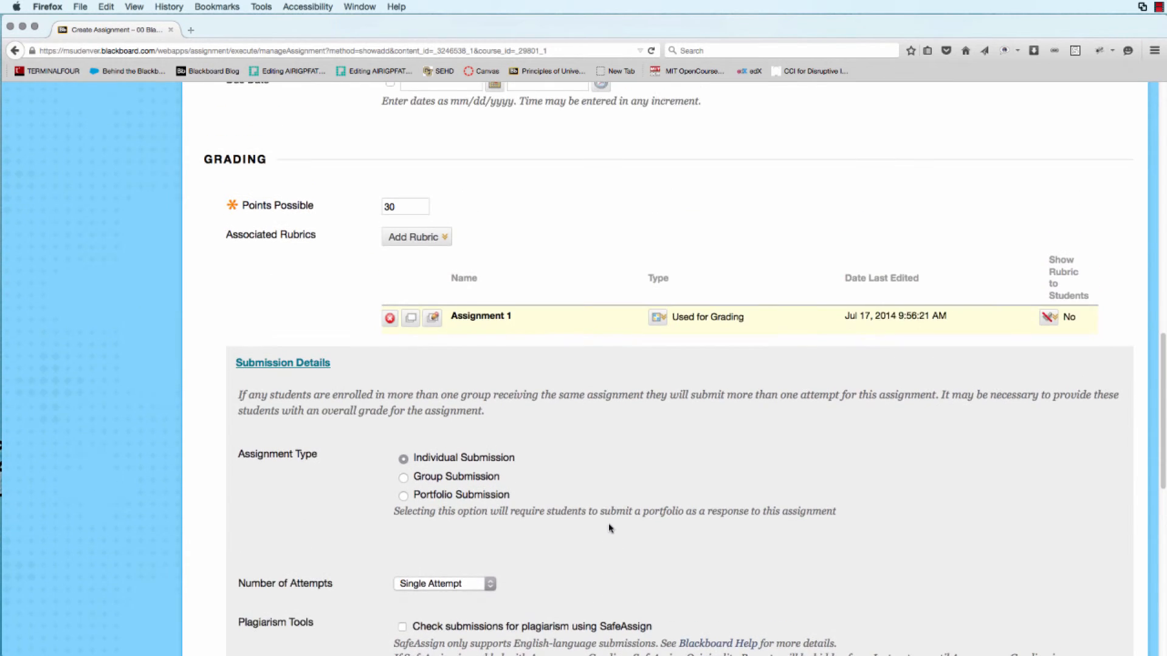
scroll(609, 528, "up", 3)
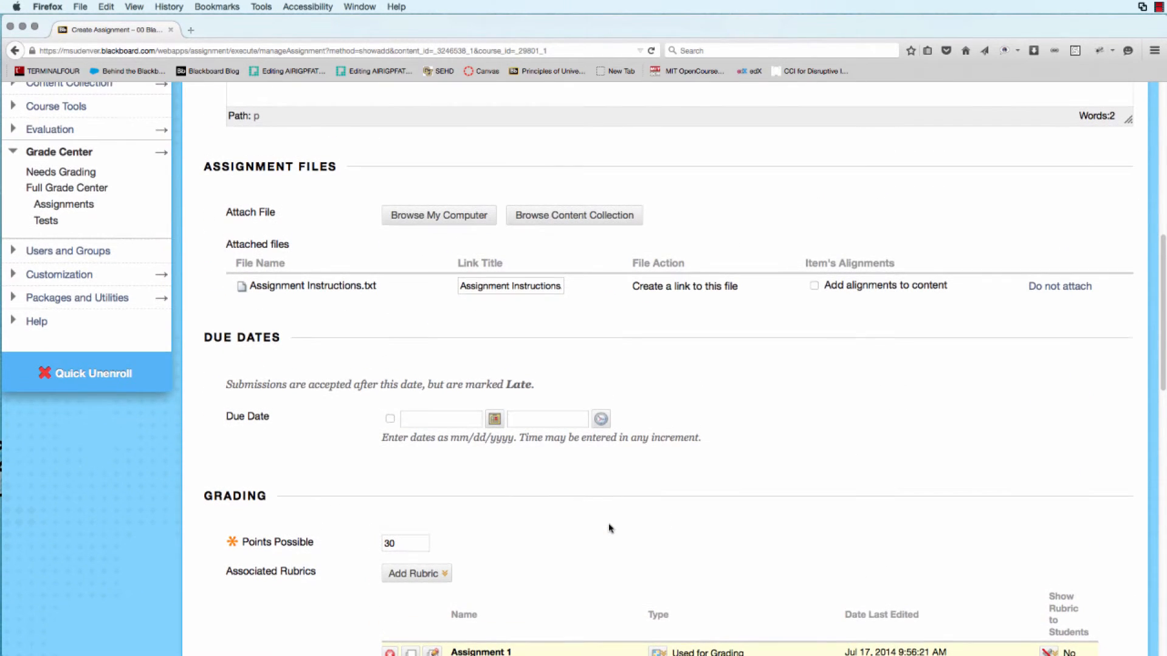
left_click(390, 419)
left_click(601, 418)
scroll(663, 367, "down", 15)
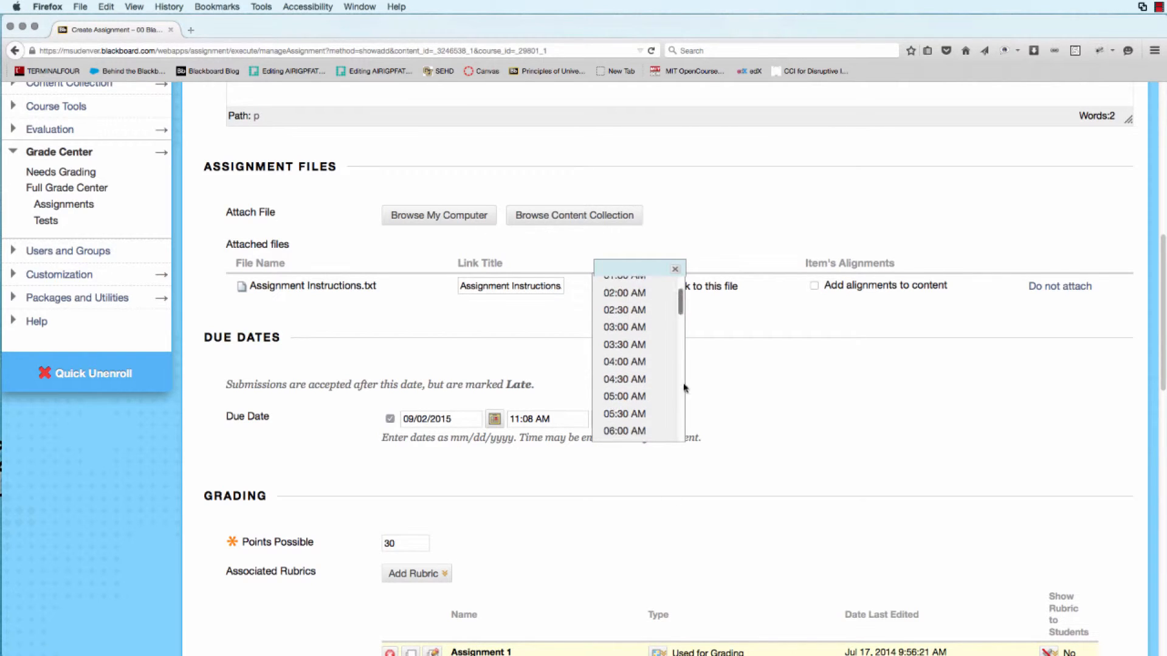
left_click(616, 434)
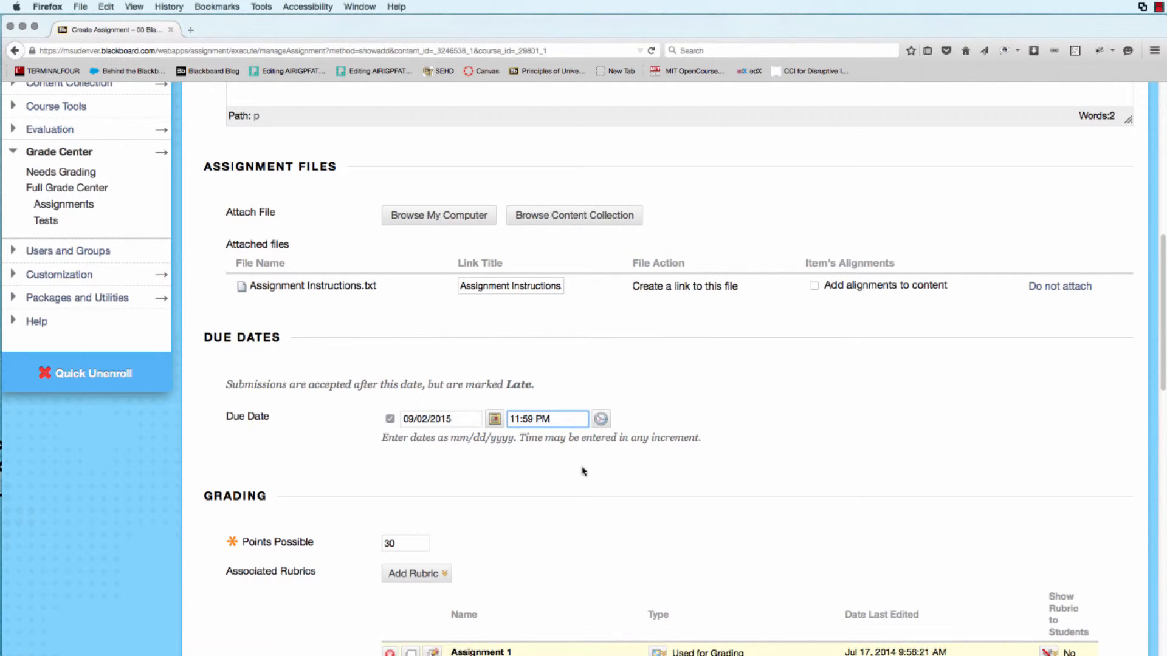
left_click(583, 471)
Try enabling the Display Until limit, then uncheck it and clear its date and time.
scroll(784, 433, "up", 1)
scroll(784, 434, "up", 3)
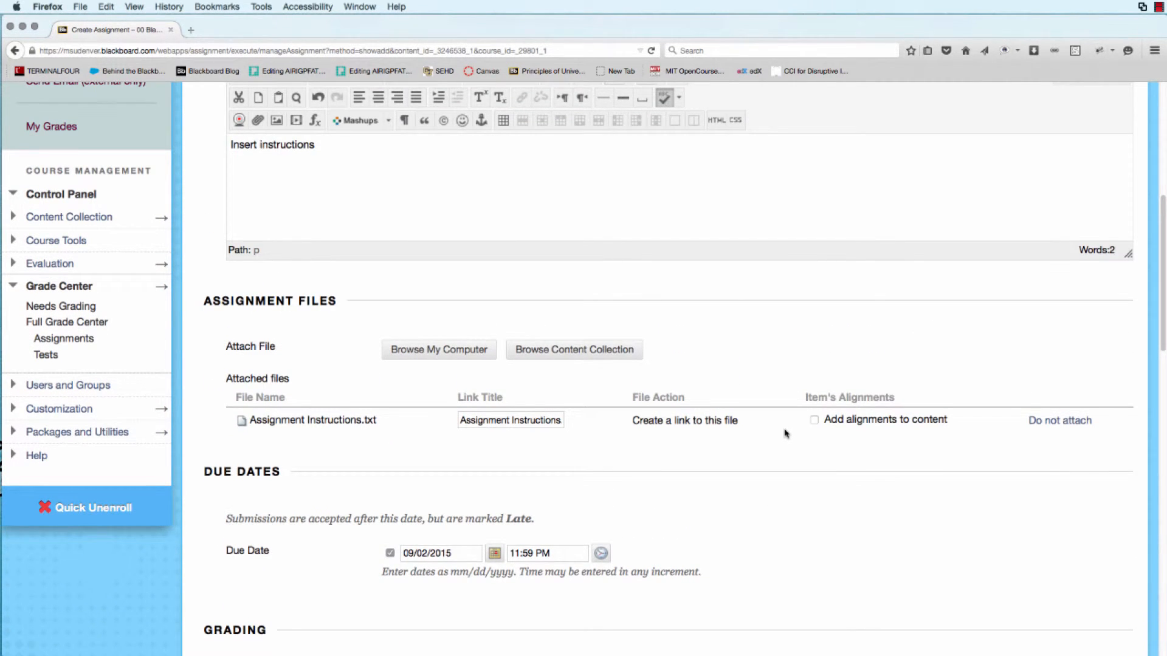
scroll(784, 433, "down", 1)
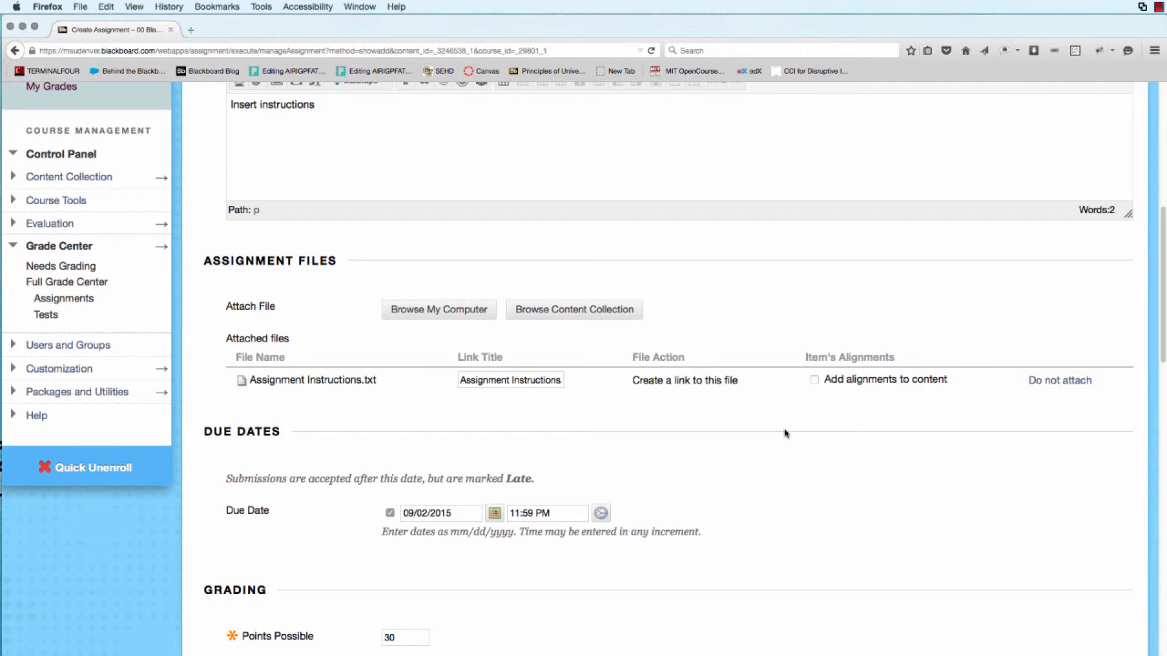
scroll(784, 434, "down", 2)
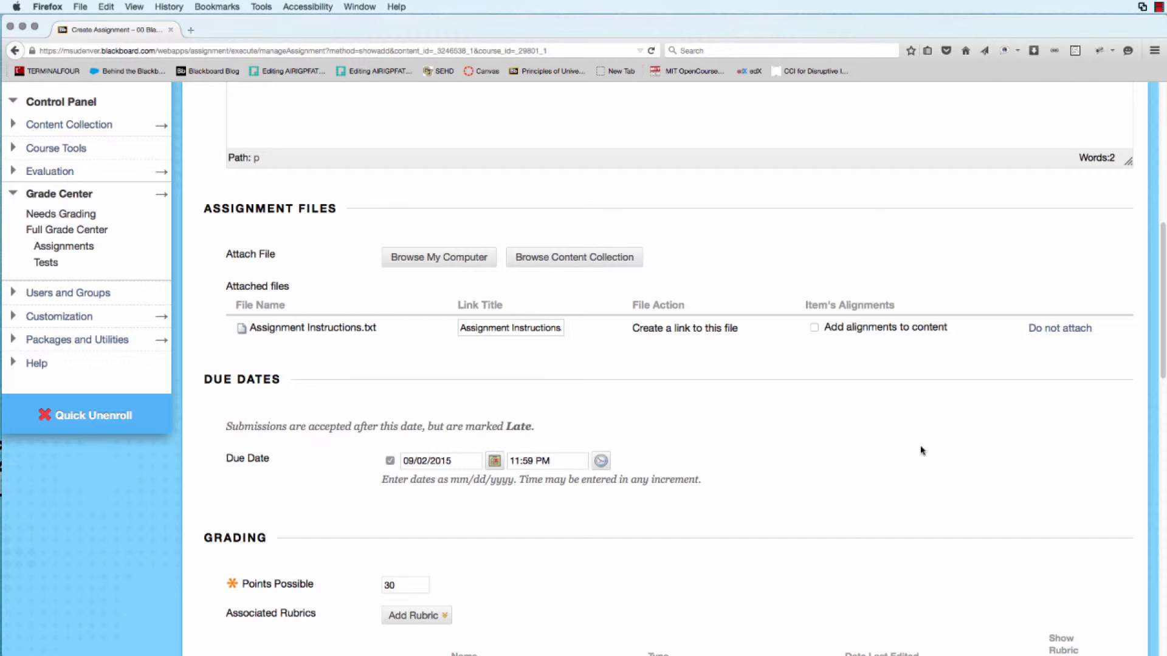
scroll(921, 451, "down", 15)
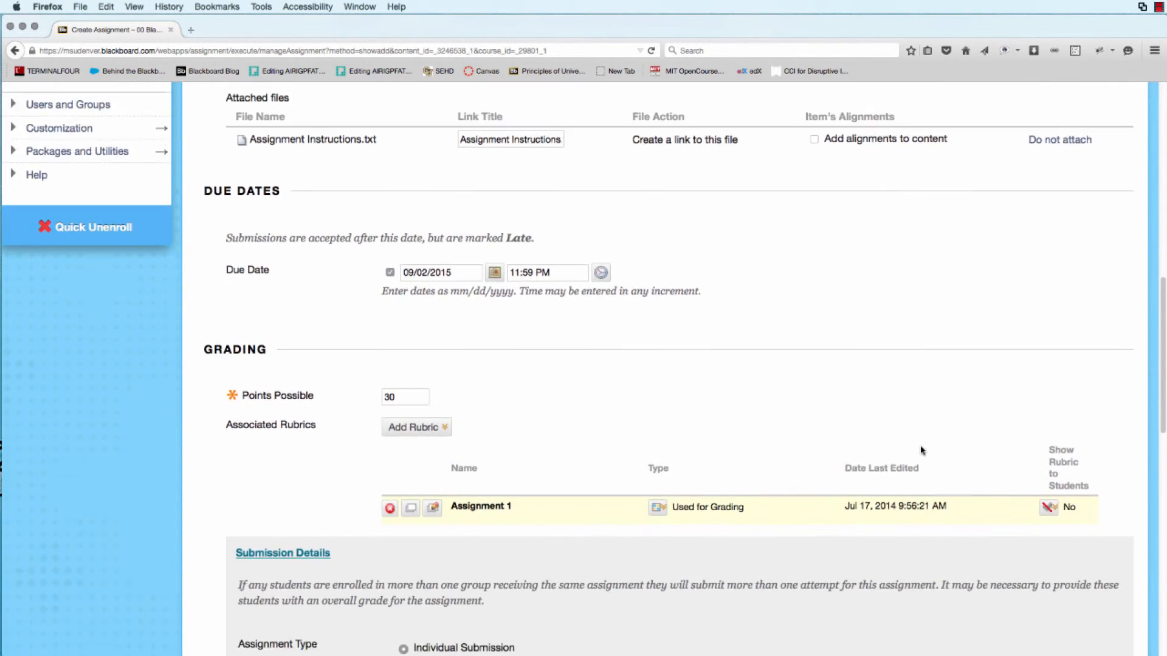
scroll(920, 449, "down", 3)
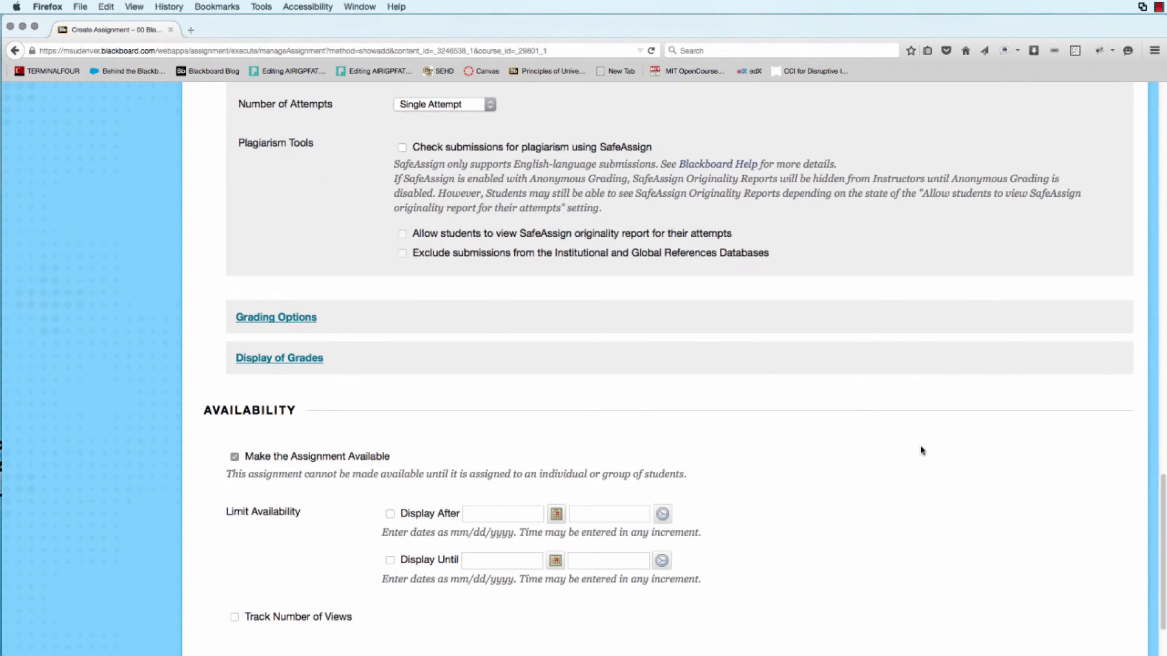
left_click(390, 562)
left_click(390, 560)
left_click_drag(530, 560, 461, 559)
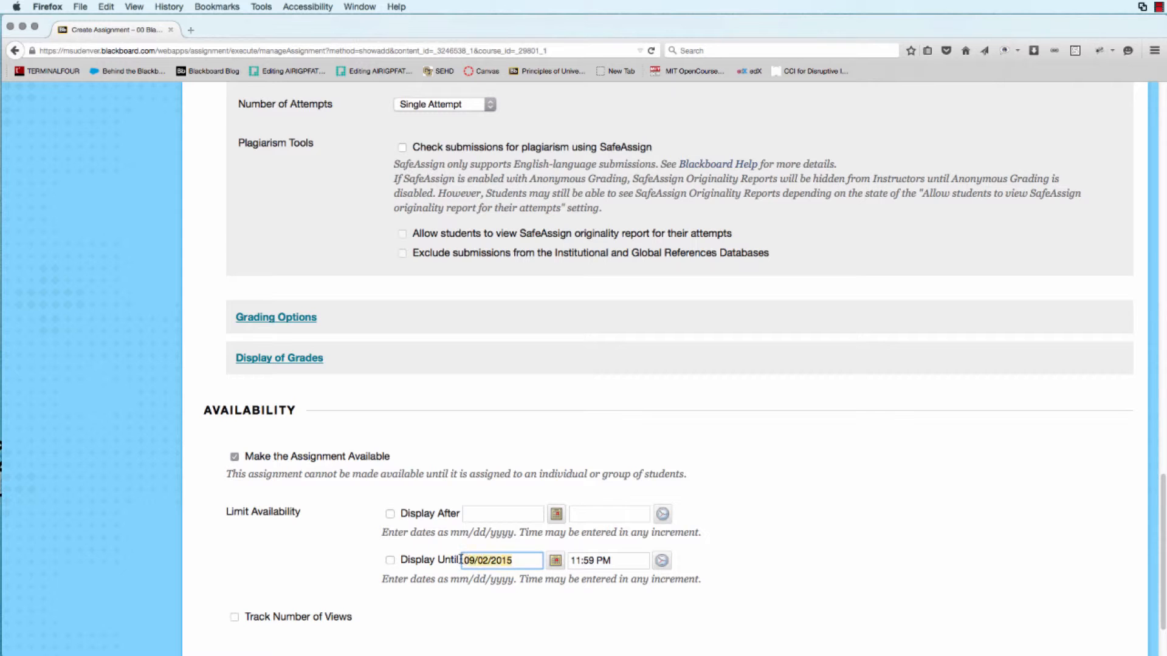
key("BackSpace")
left_click_drag(644, 560, 562, 559)
key("BackSpace")
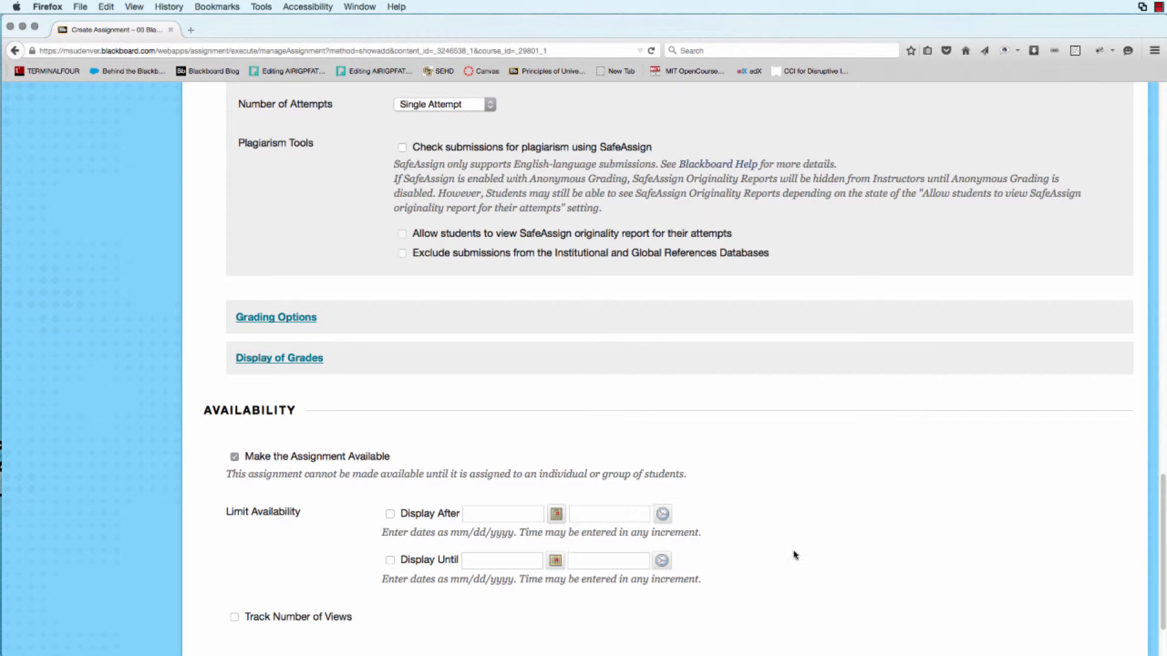
Try Group Submission with Group 1 selected, then switch back to Individual Submission.
scroll(795, 555, "up", 10)
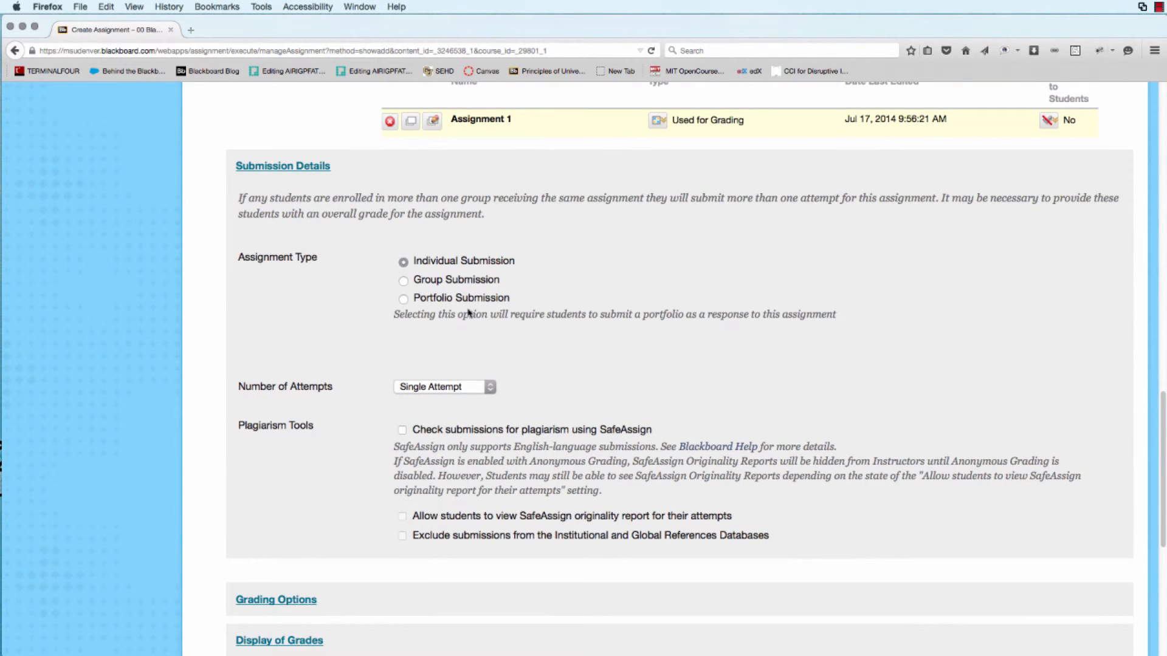
left_click(425, 265)
left_click(404, 281)
left_click(295, 409)
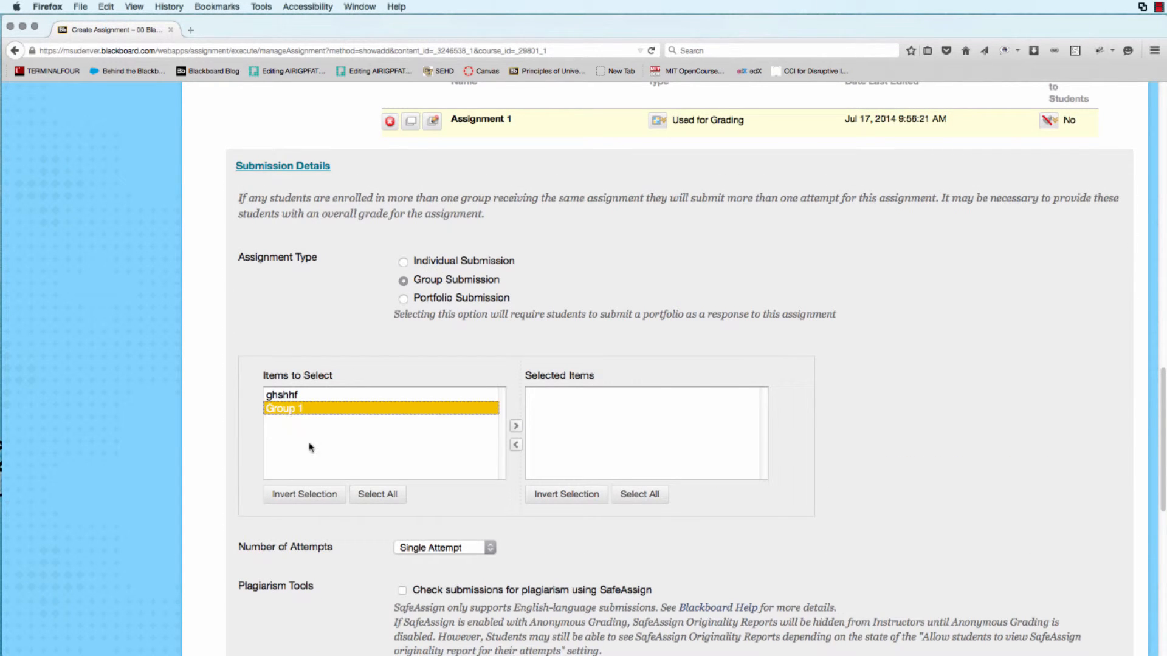
left_click(516, 426)
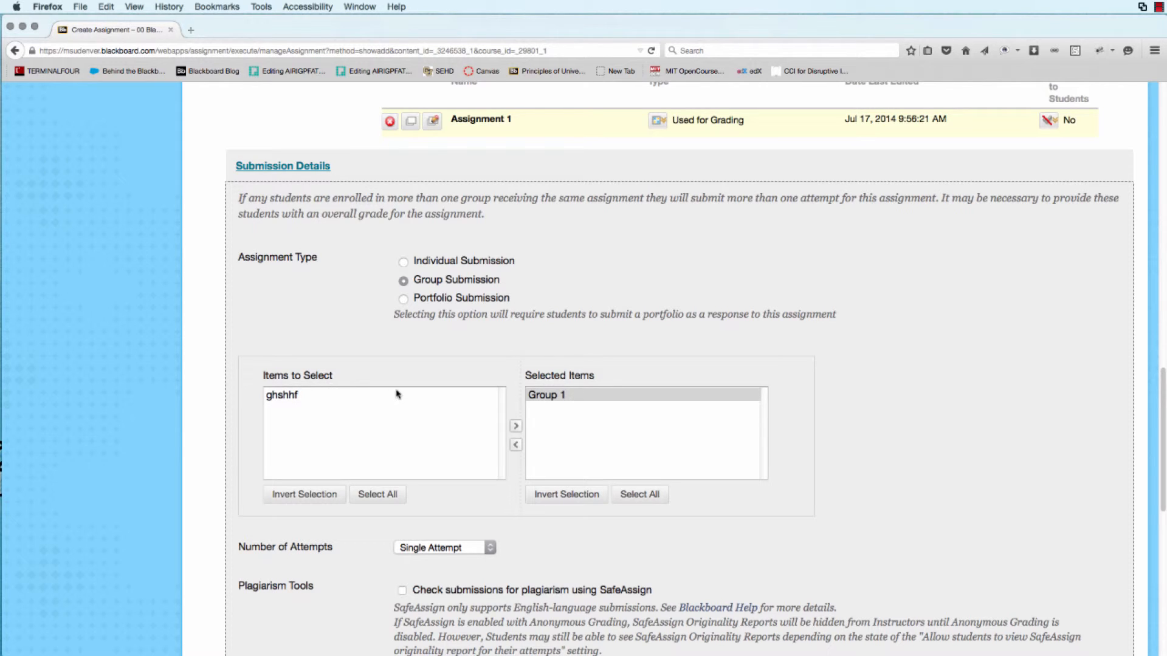
left_click(564, 395)
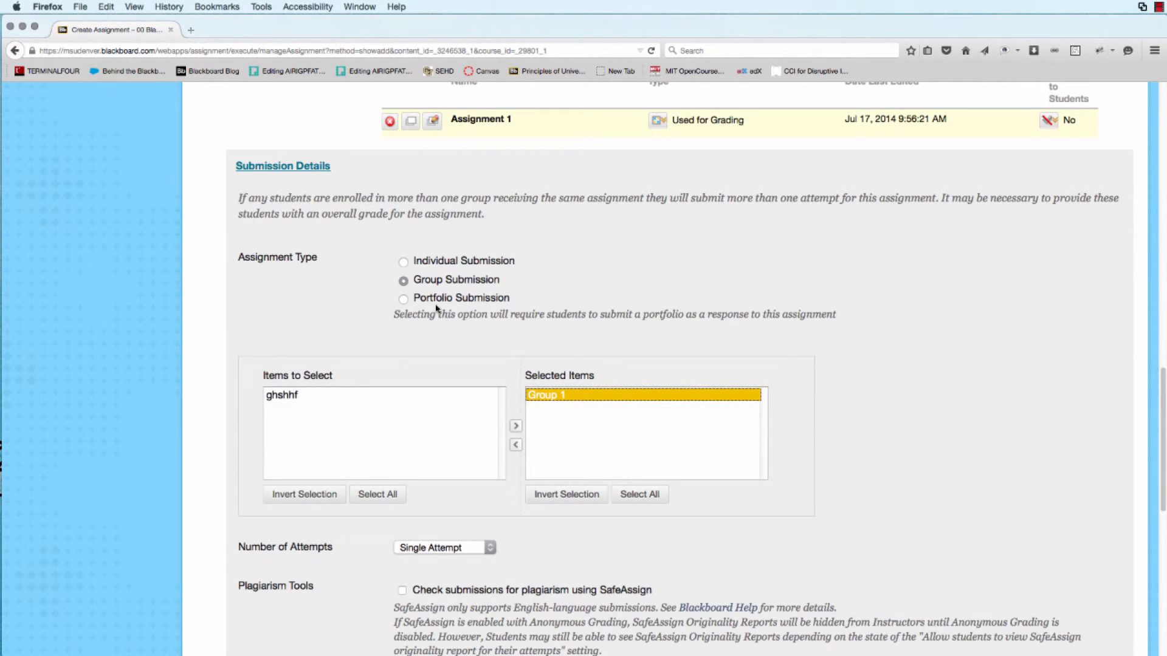
left_click(404, 263)
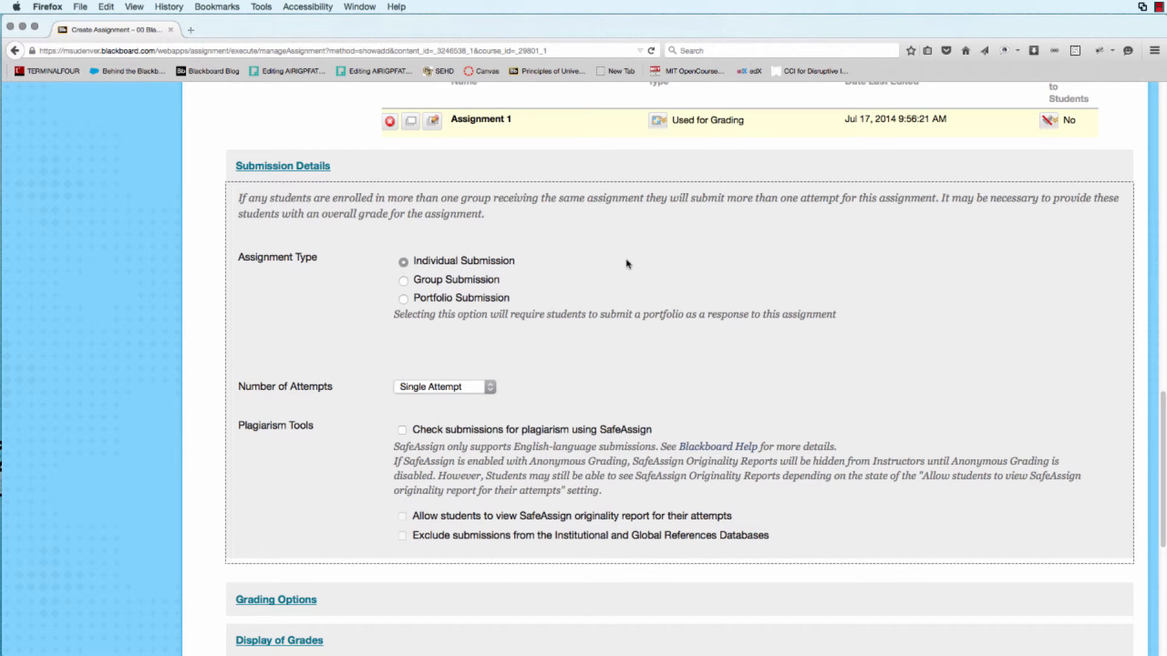
Submit the new assignment.
scroll(628, 263, "down", 6)
left_click(1092, 613)
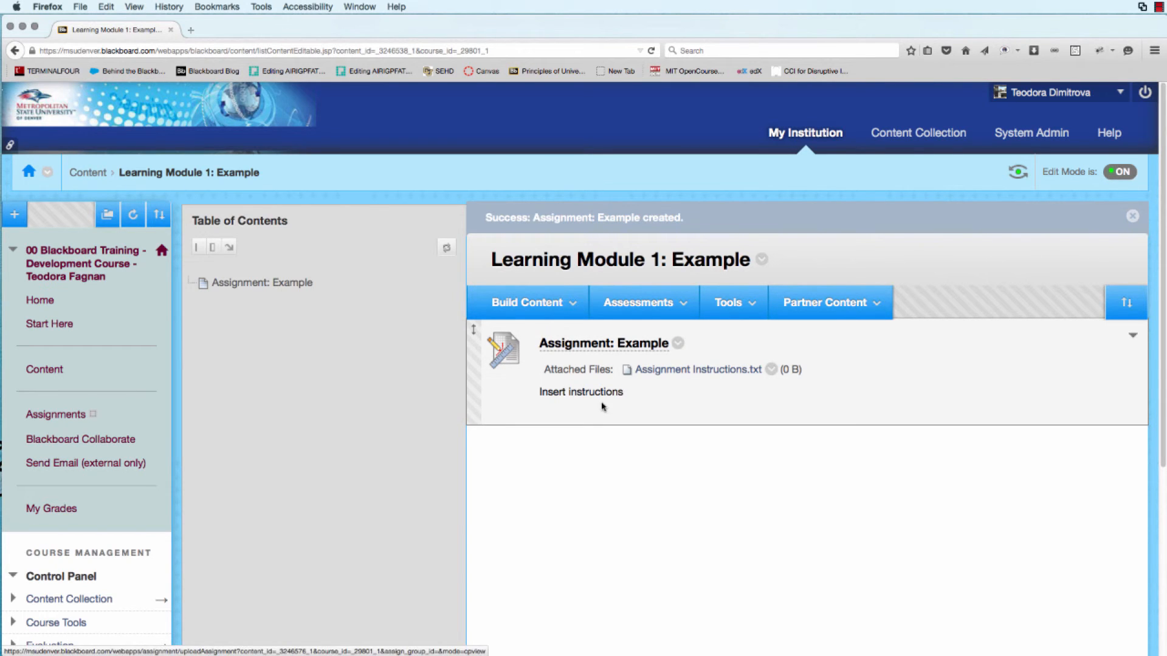
Open the Grade Center's Assignments view and locate the new assignment's column.
scroll(79, 635, "down", 4)
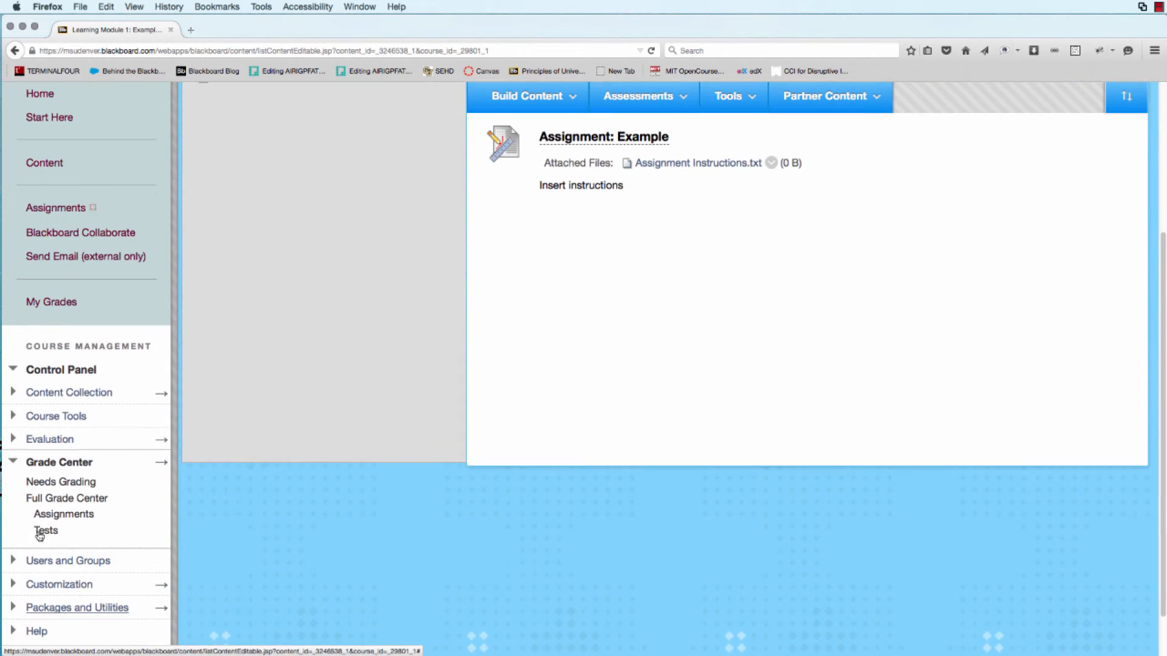
left_click(64, 514)
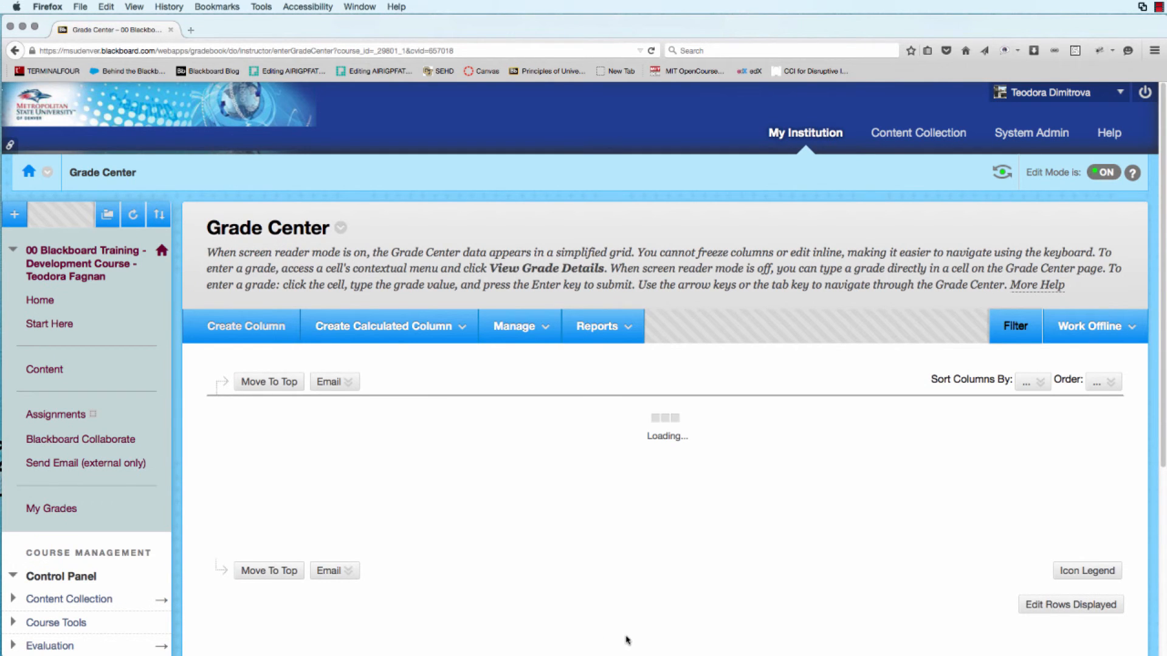
left_click_drag(917, 507, 1108, 507)
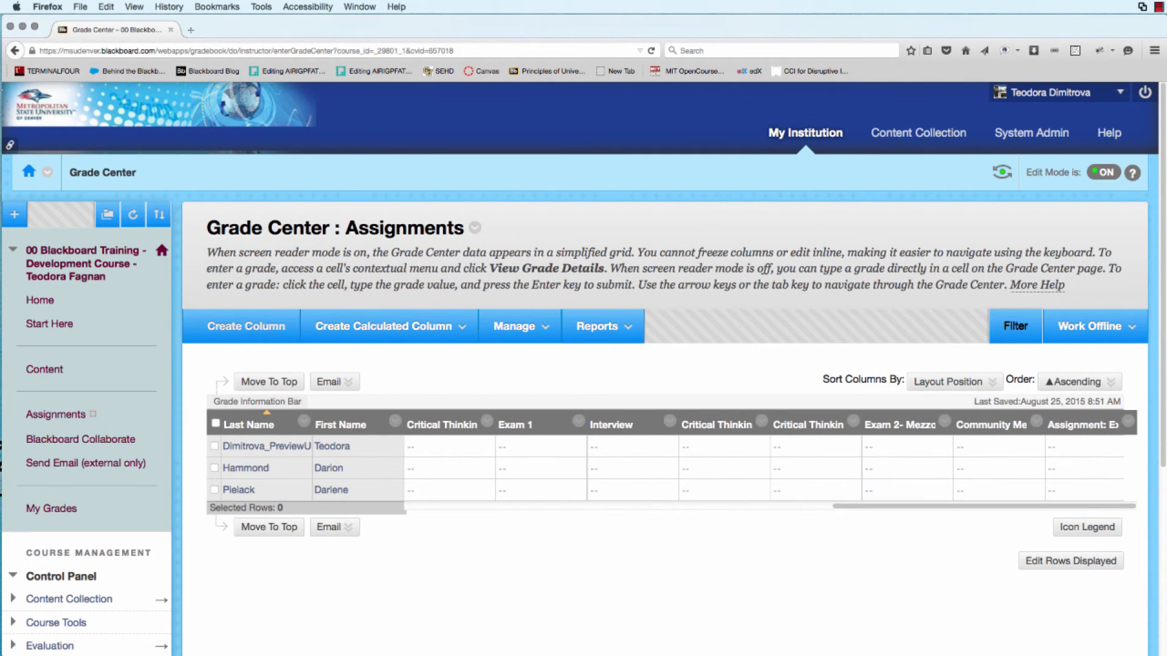
mouse_move(1092, 430)
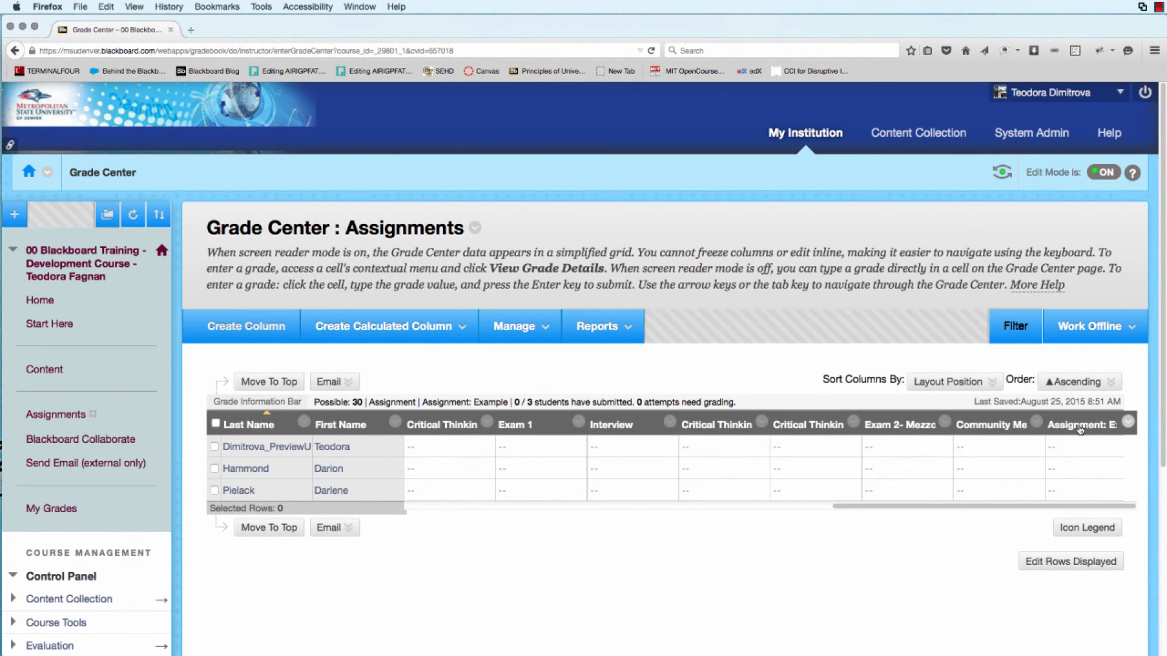
Navigate back to Learning Module 1: Example through the course Content area.
left_click(40, 377)
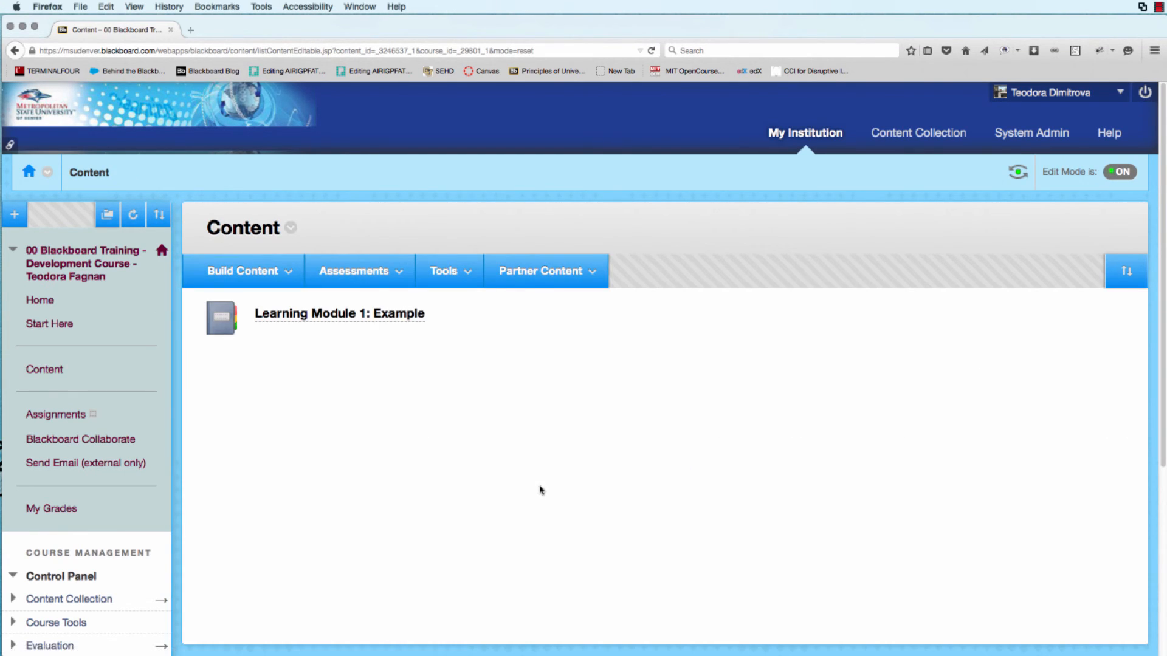
left_click(350, 315)
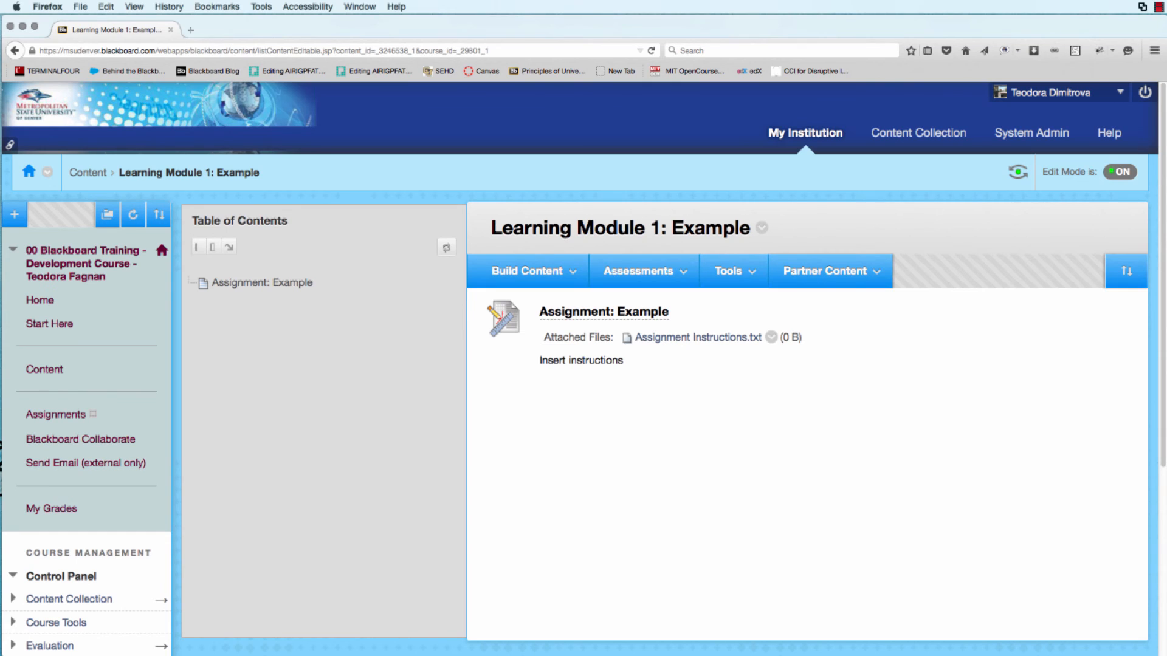
key("super+Tab")
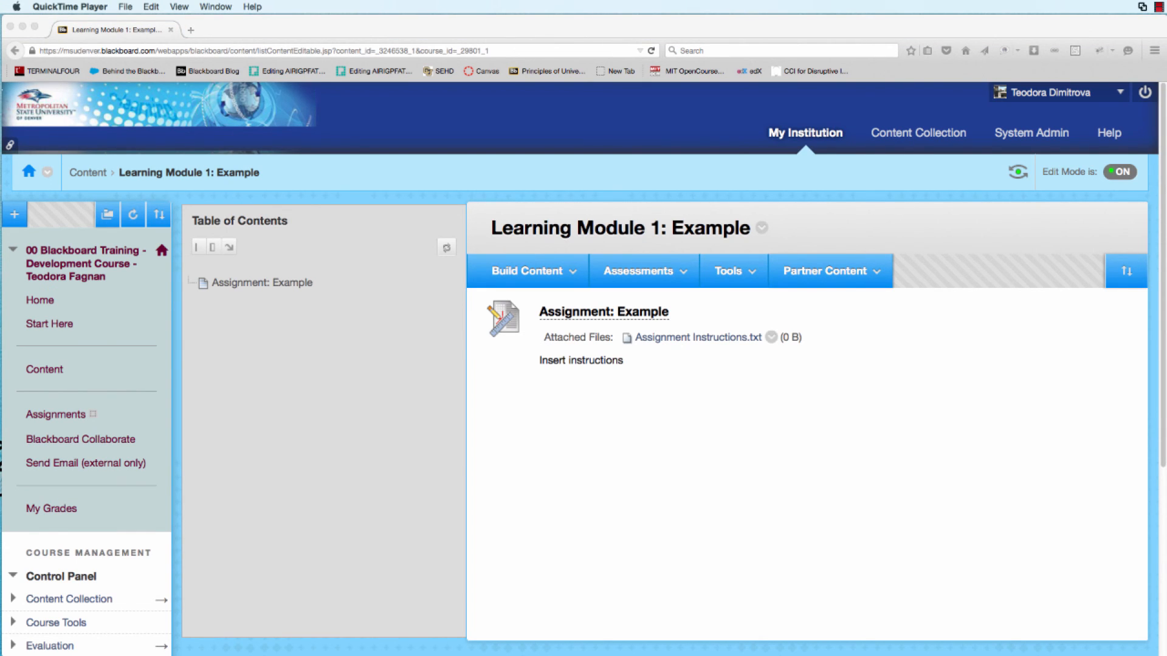
left_click(657, 461)
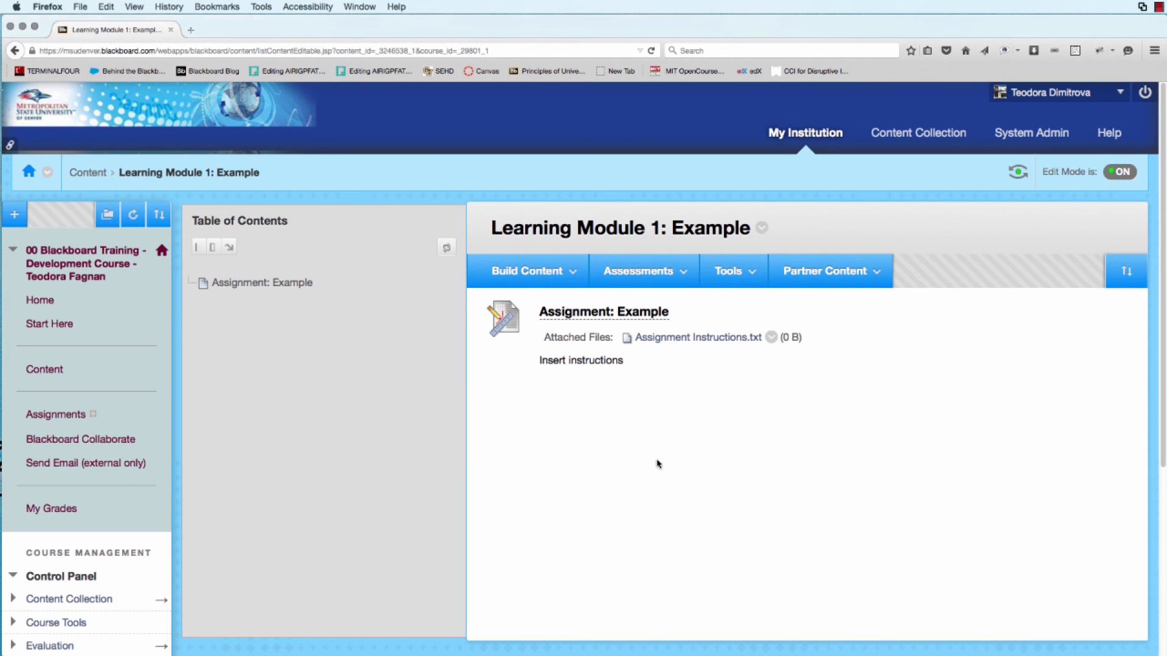